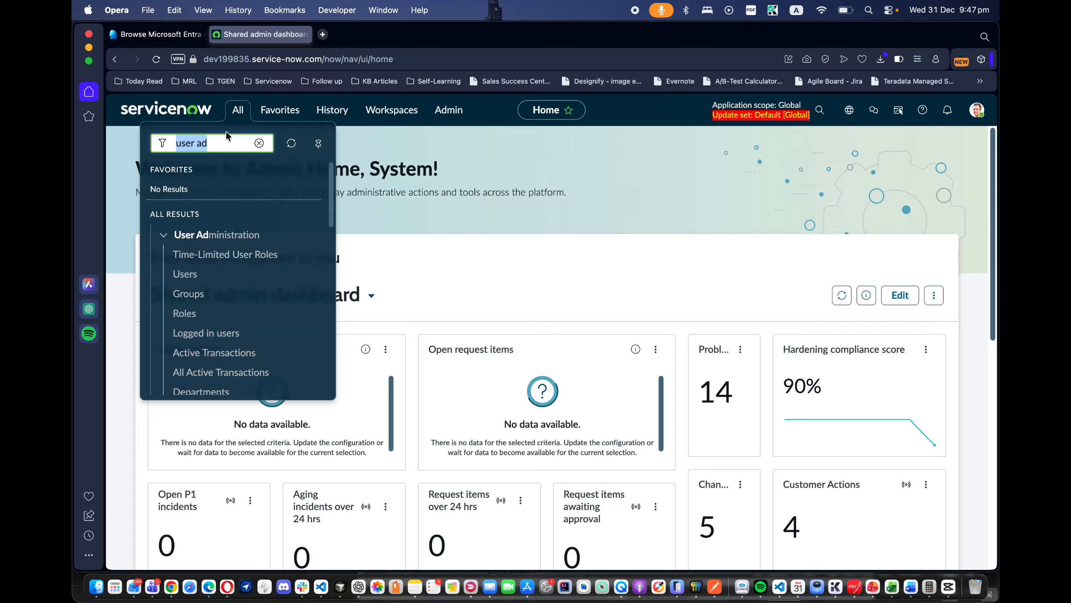
Create a new user record from the Users list under User Administration with User ID admin.entra.id and save it.
left_click(221, 143)
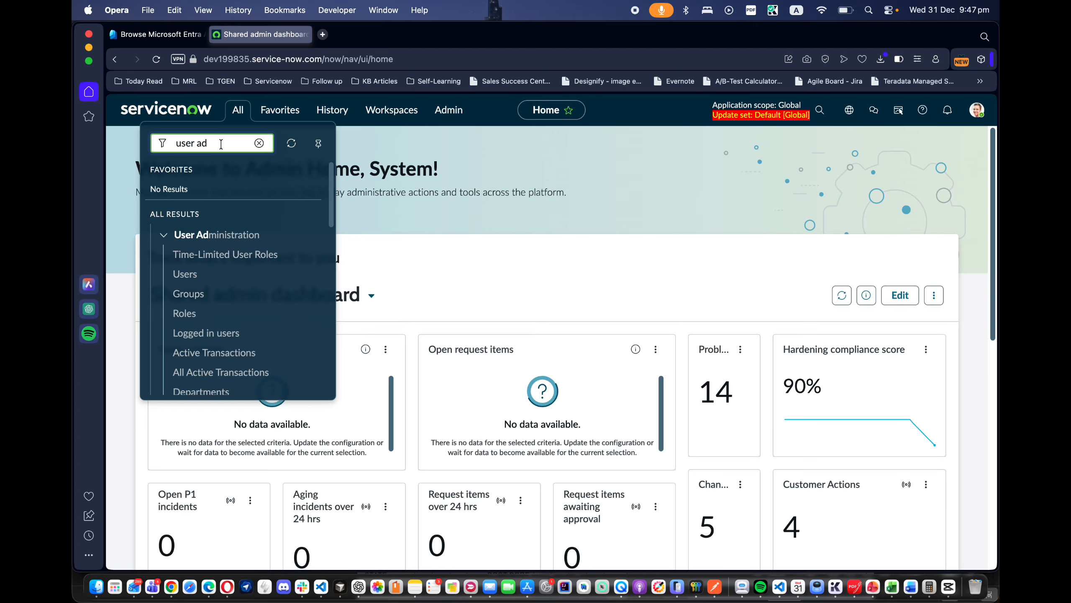
left_click(185, 274)
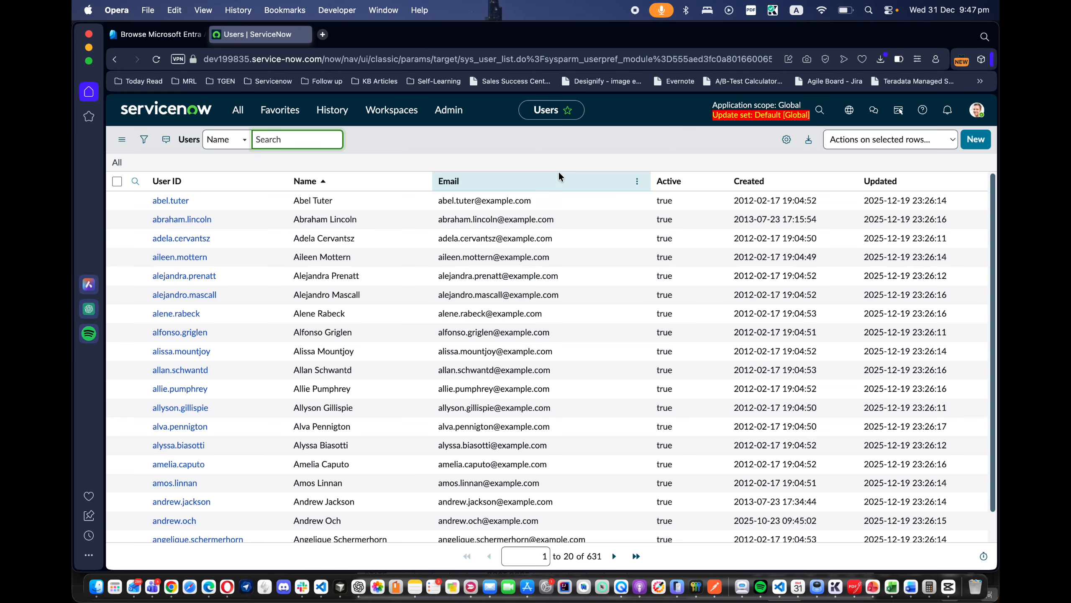
left_click(977, 140)
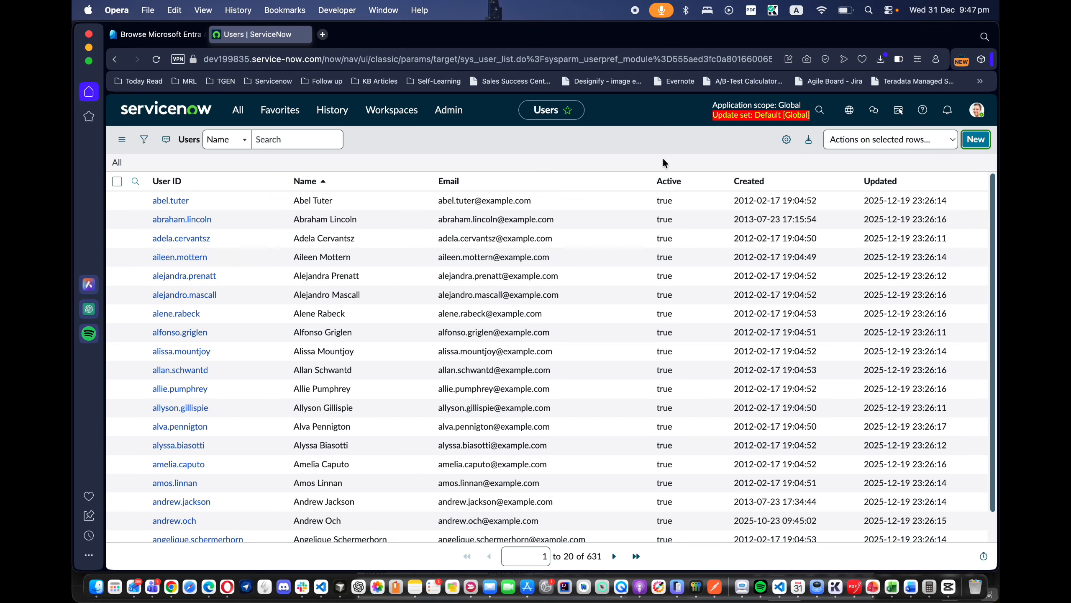
left_click(368, 202)
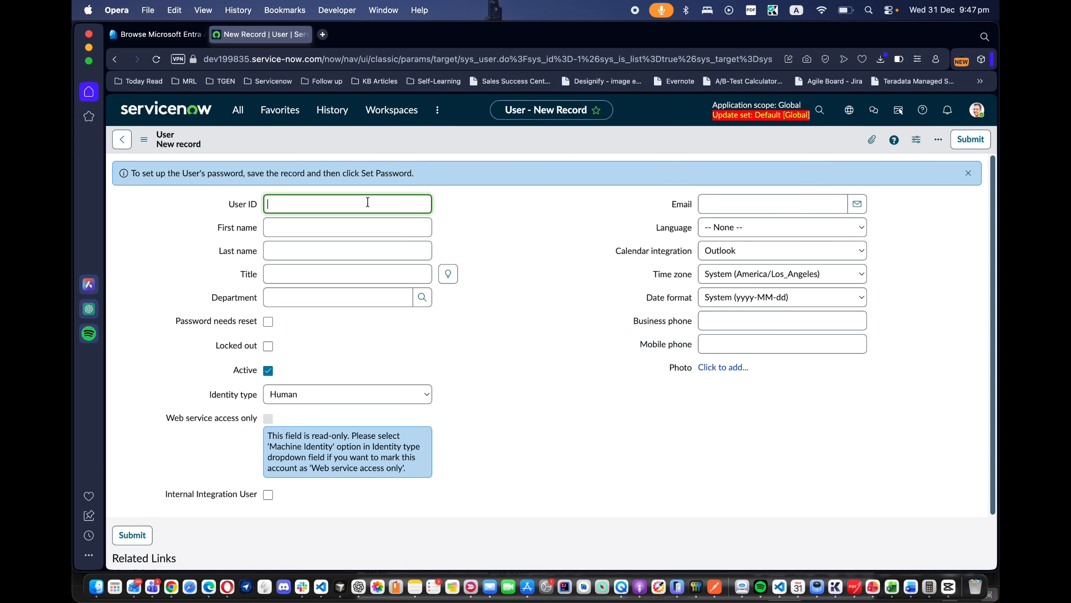
type("admin.entra.id")
right_click(541, 140)
left_click(551, 145)
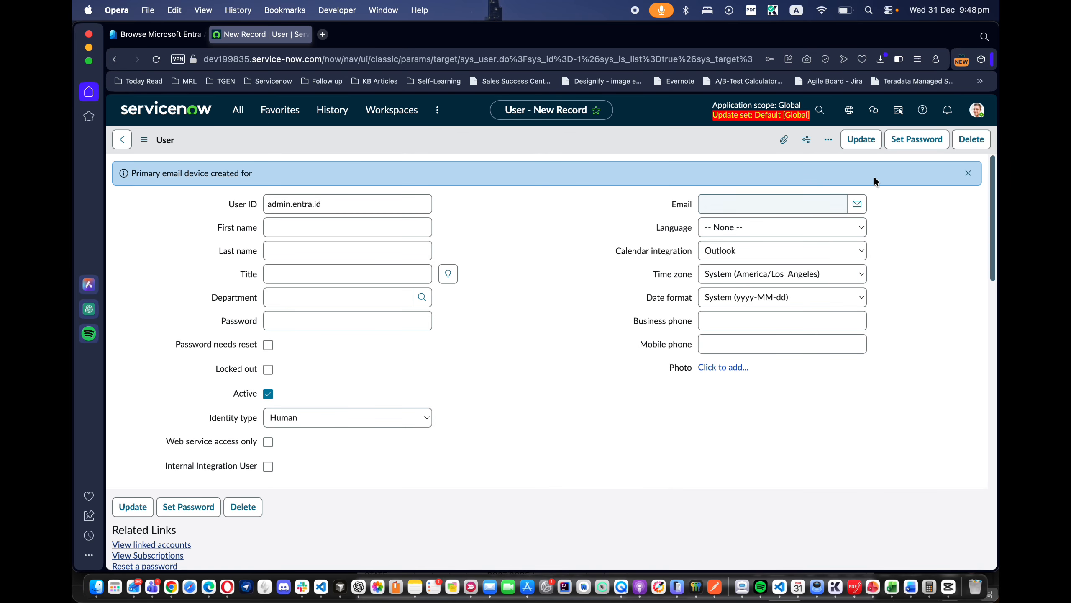
Generate a password for the admin.entra.id user, copy it, and save it to the record.
left_click(906, 140)
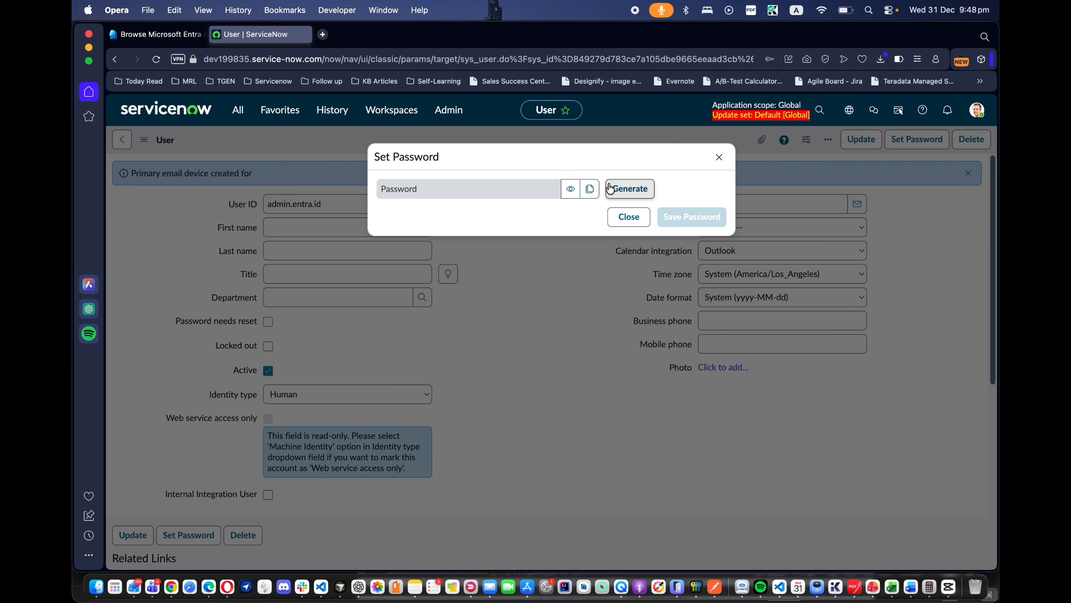
left_click(624, 190)
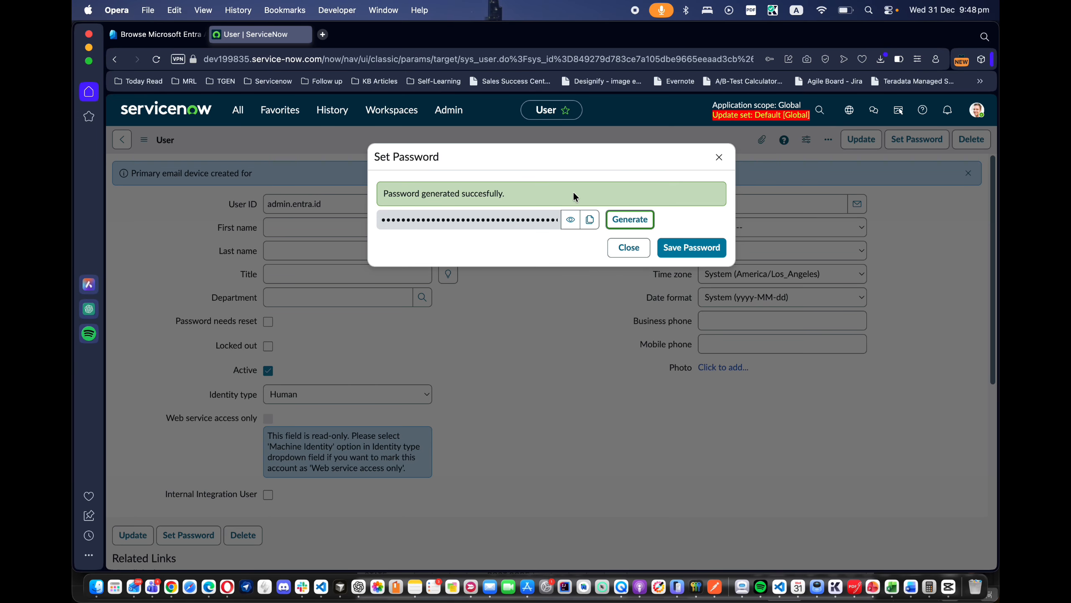
left_click(591, 225)
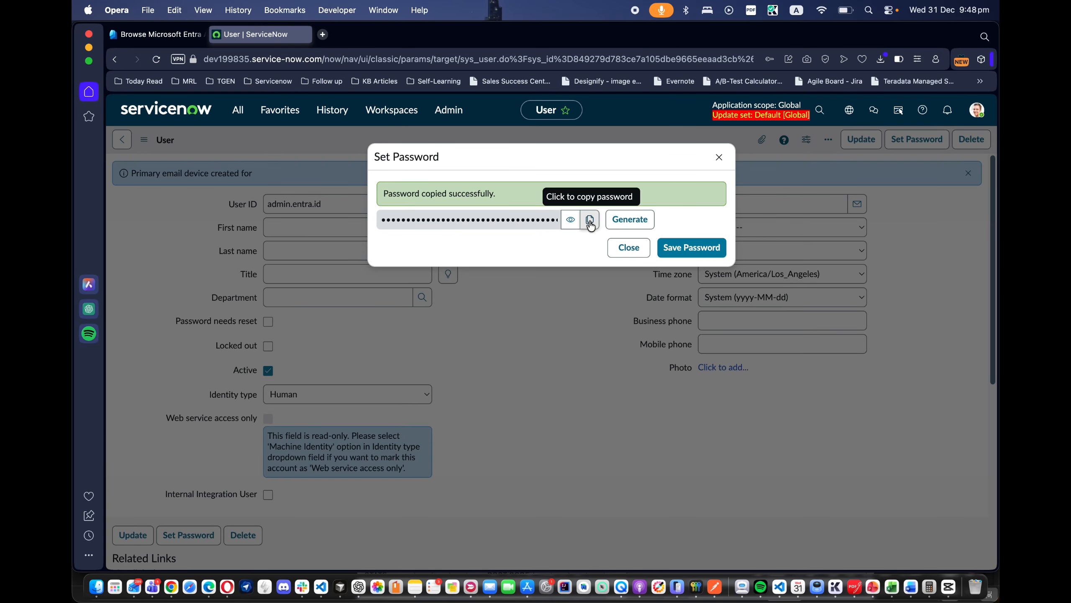
left_click(686, 246)
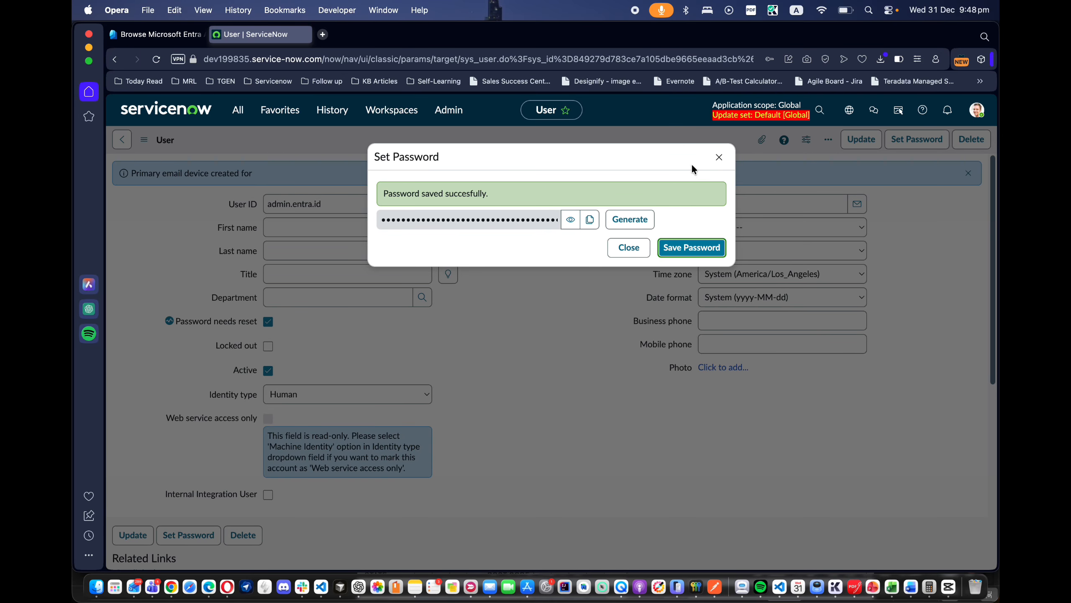
left_click(629, 247)
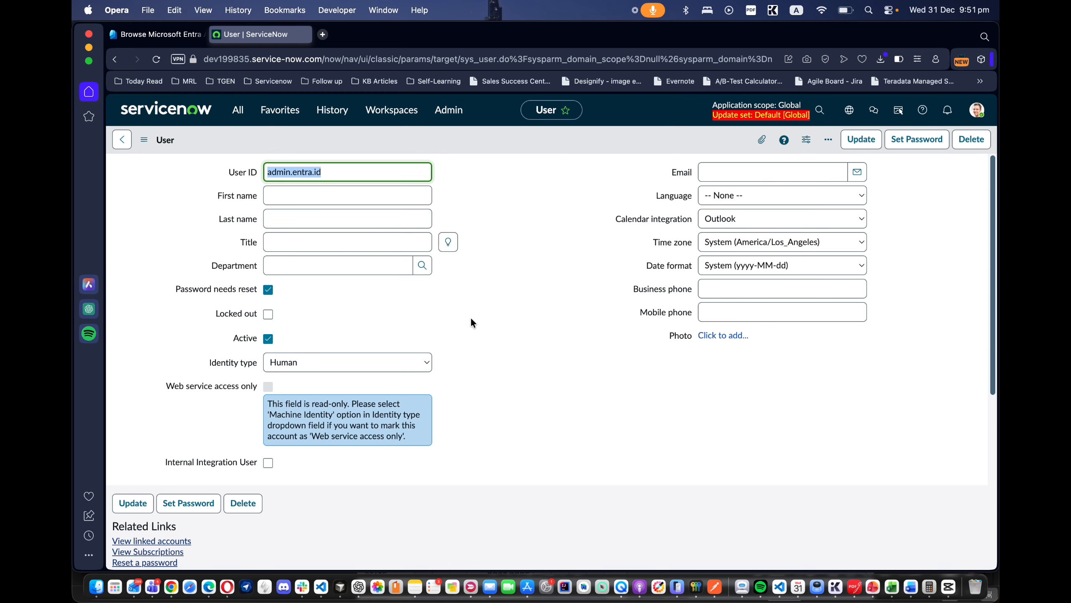
Switch to the Microsoft Entra admin center, start a new enterprise application, and search the app gallery for servicenow.
left_click(167, 33)
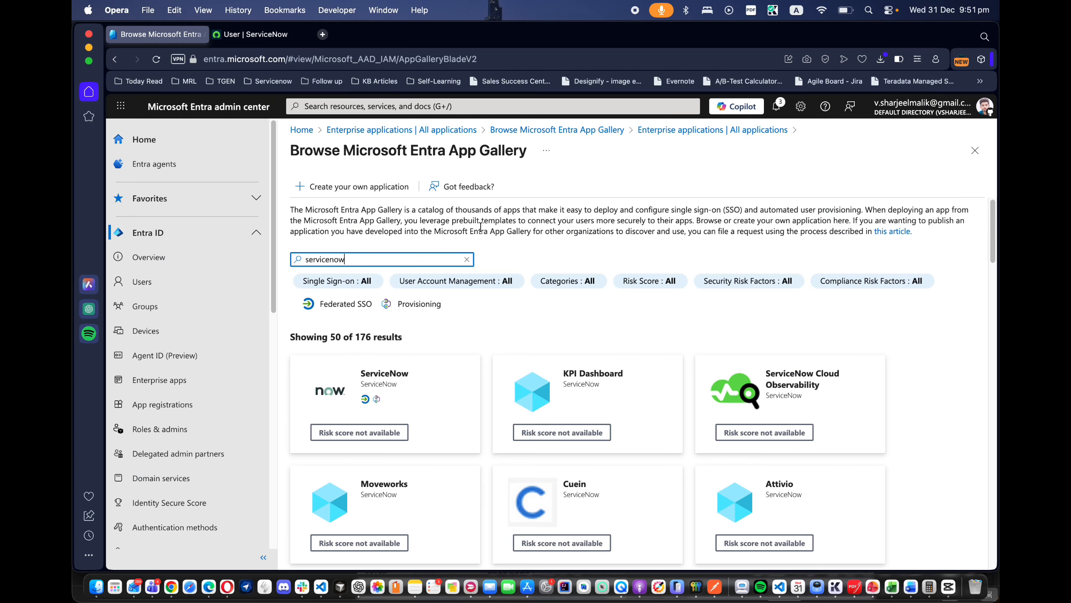
left_click(467, 259)
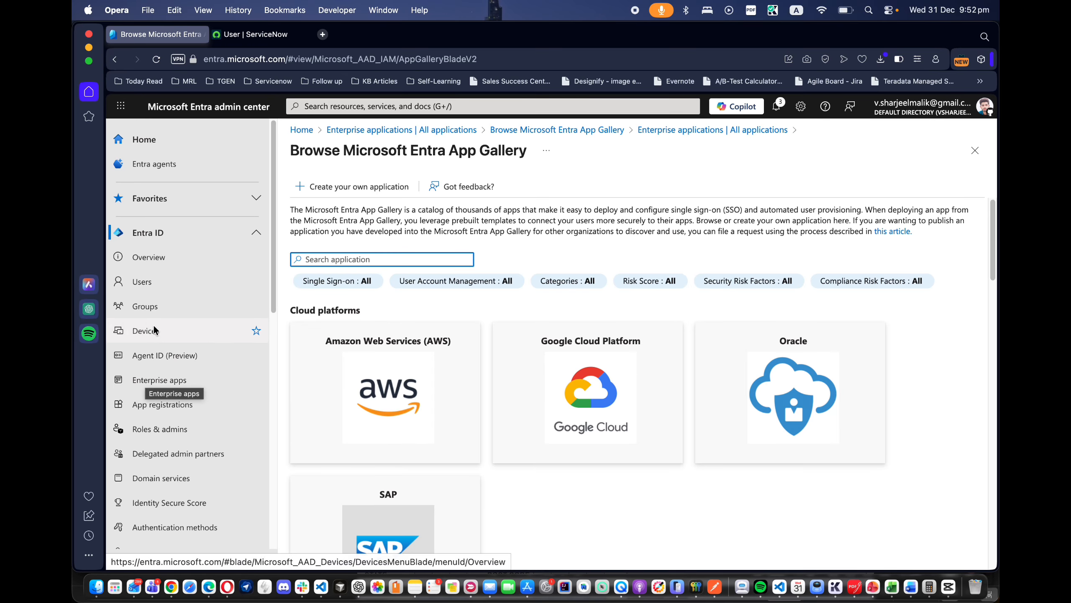
left_click(147, 384)
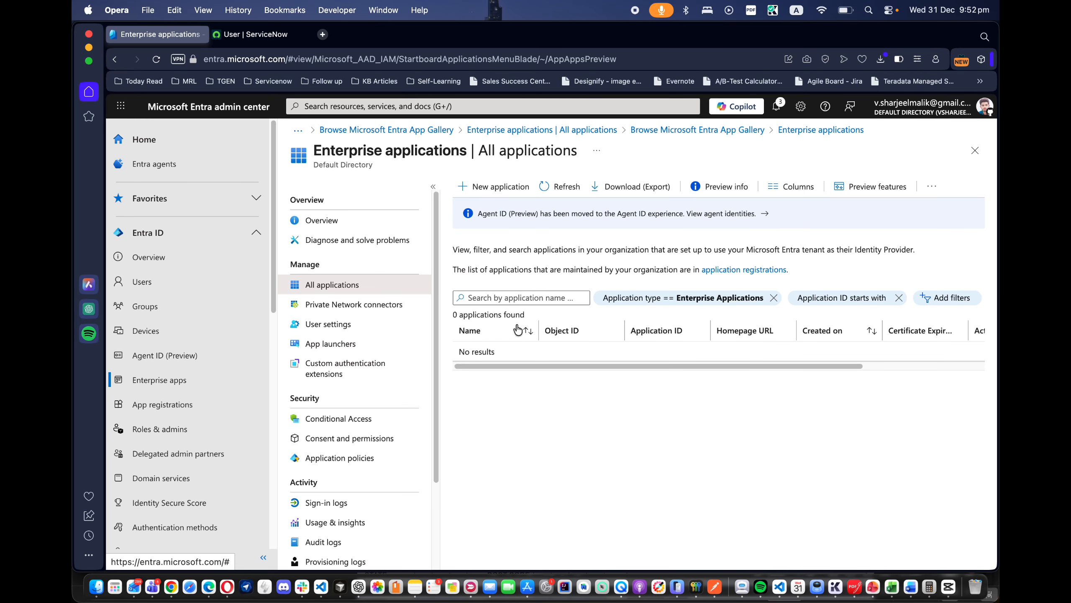
left_click(490, 188)
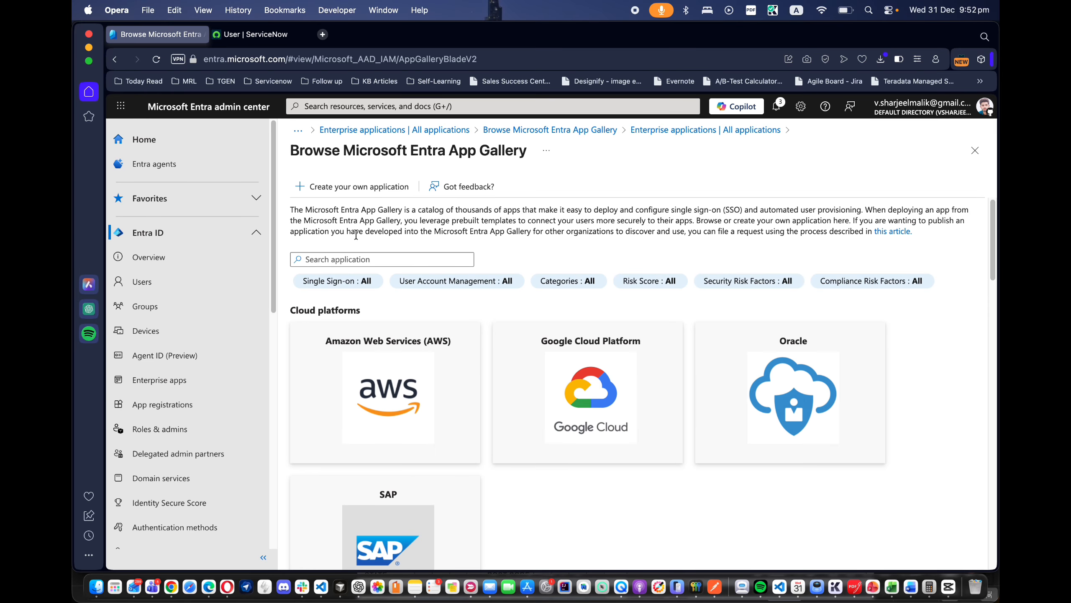
left_click(362, 256)
type("servicenow")
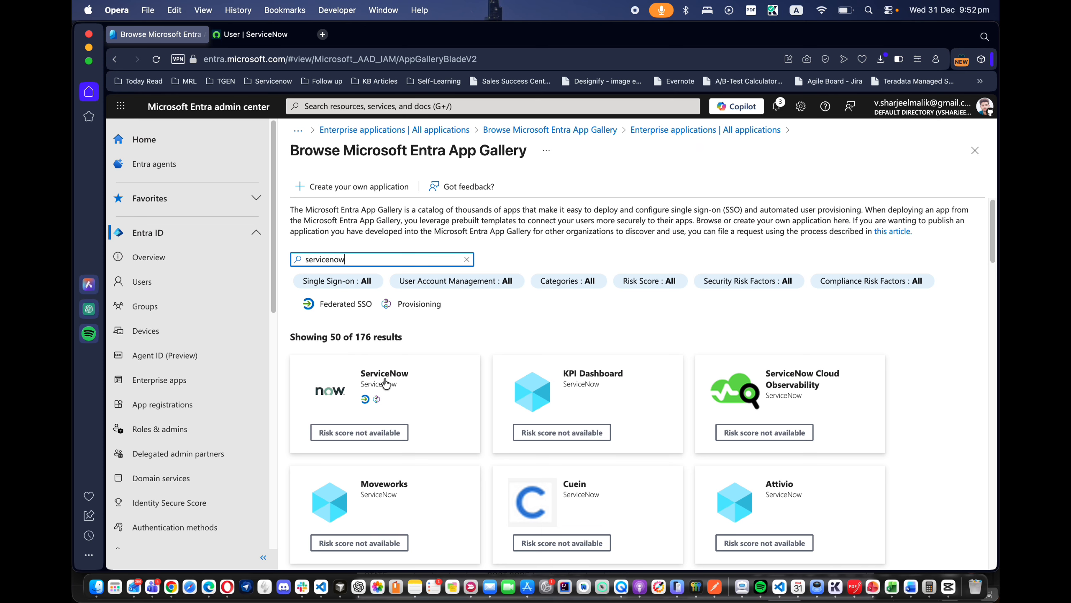
Create the enterprise application from the ServiceNow gallery entry, keeping the name ServiceNow.
left_click(386, 383)
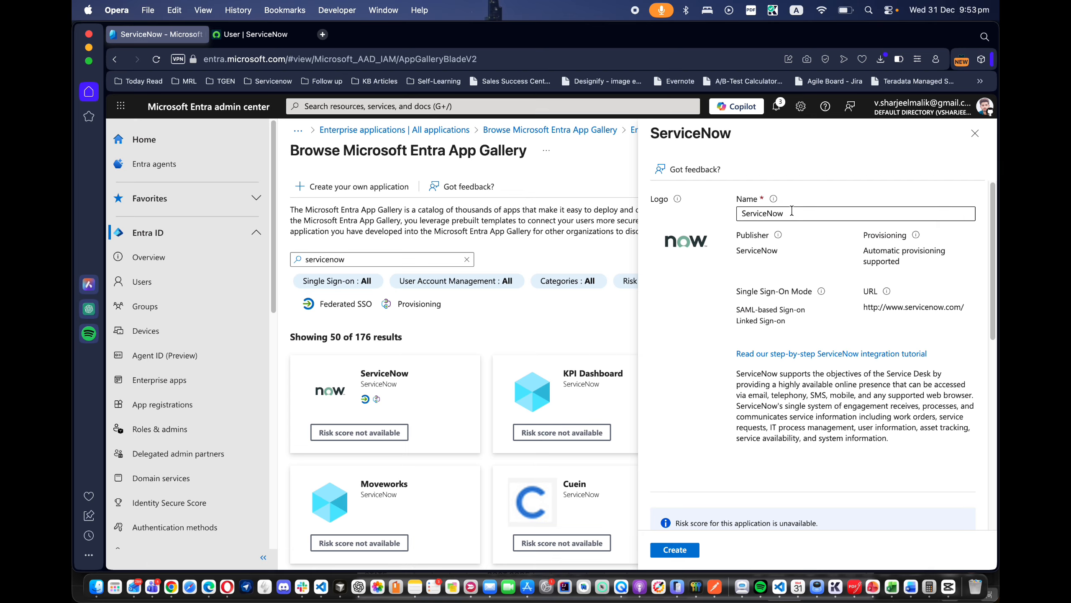
left_click_drag(792, 210, 740, 213)
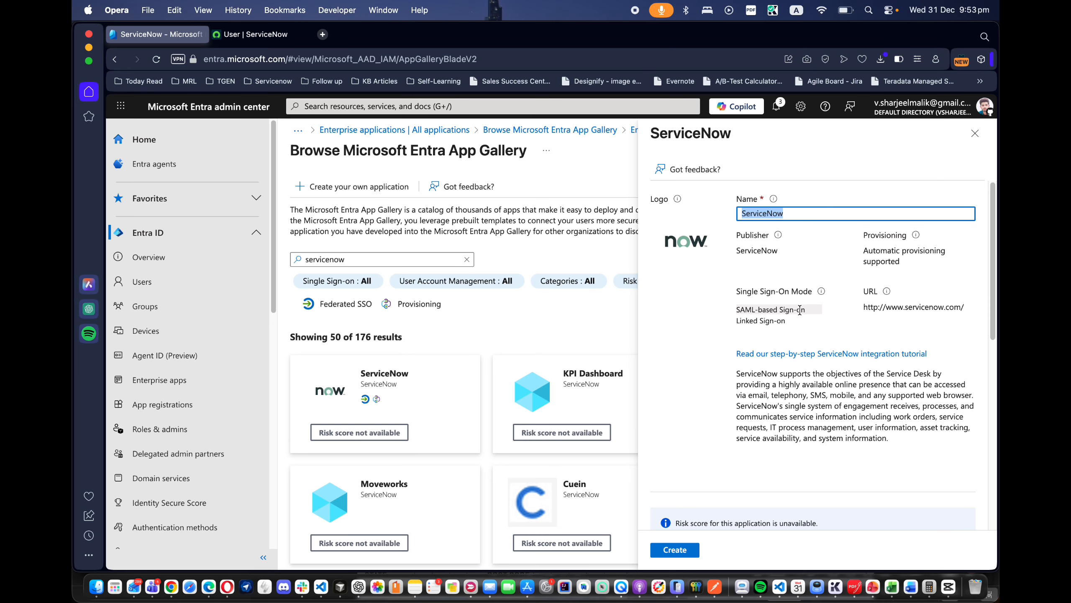
scroll(801, 309, "down", 3)
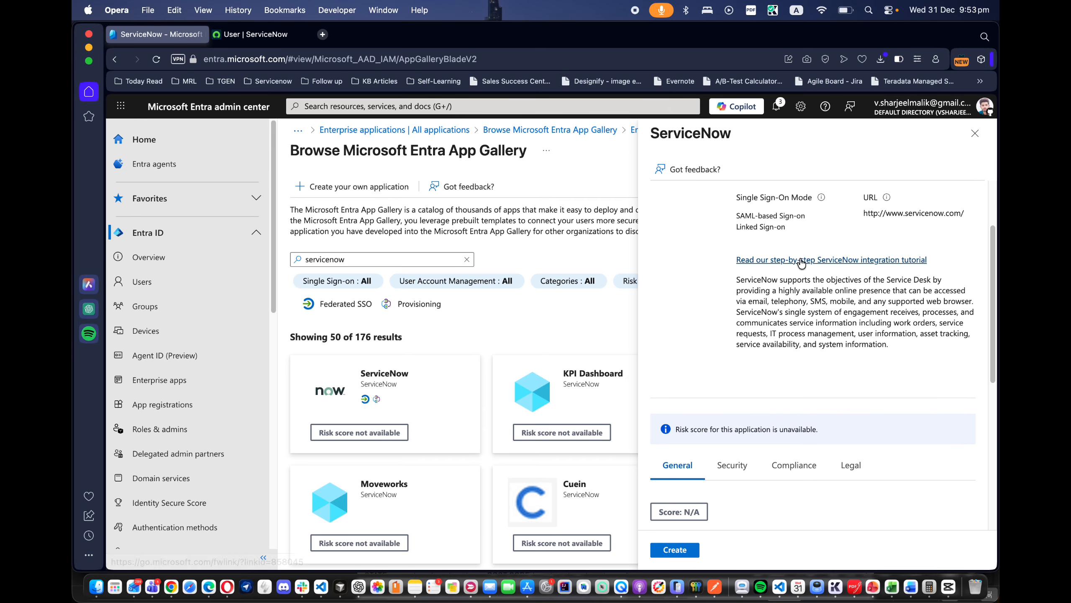
scroll(799, 268, "down", 6)
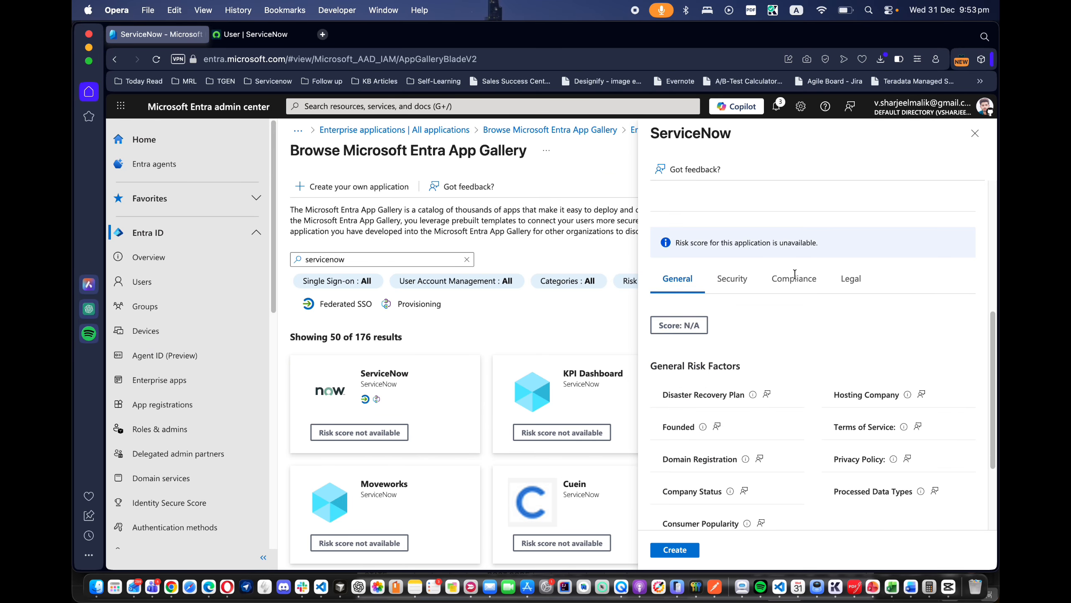
scroll(794, 274, "down", 4)
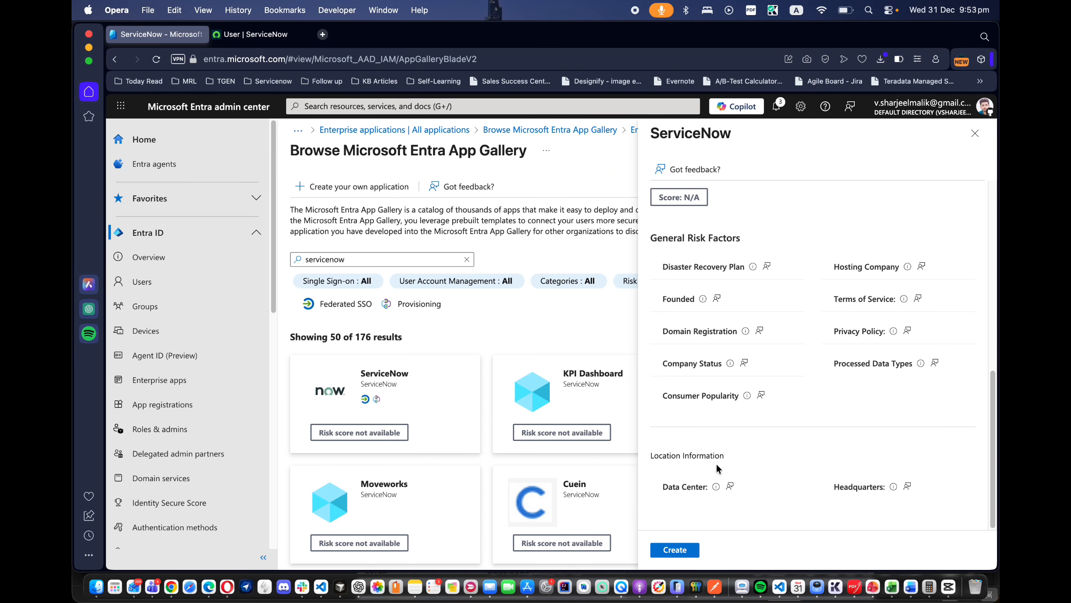
left_click(676, 550)
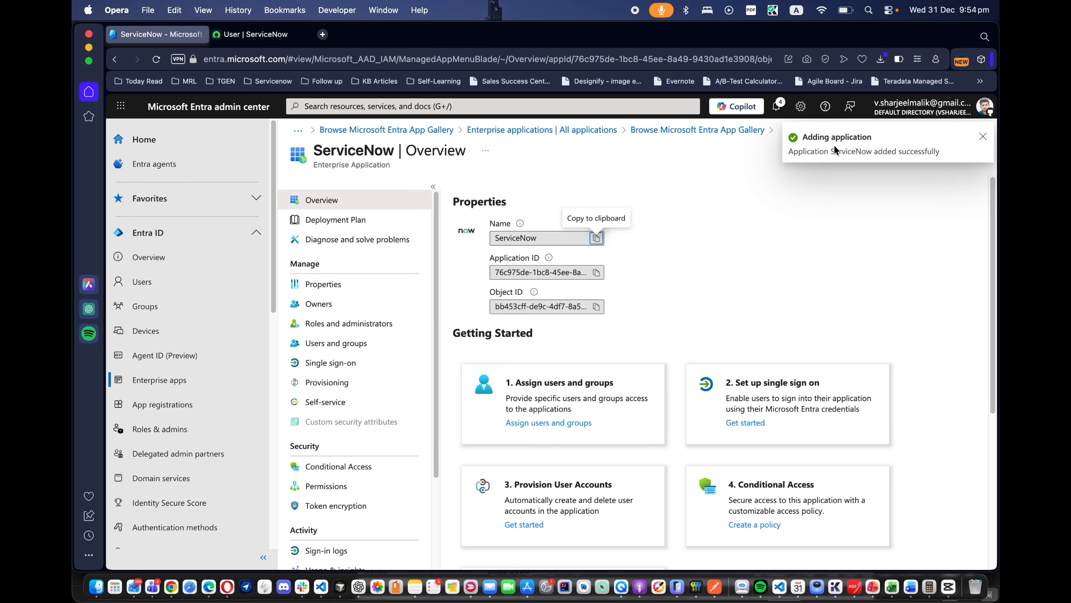
left_click(671, 251)
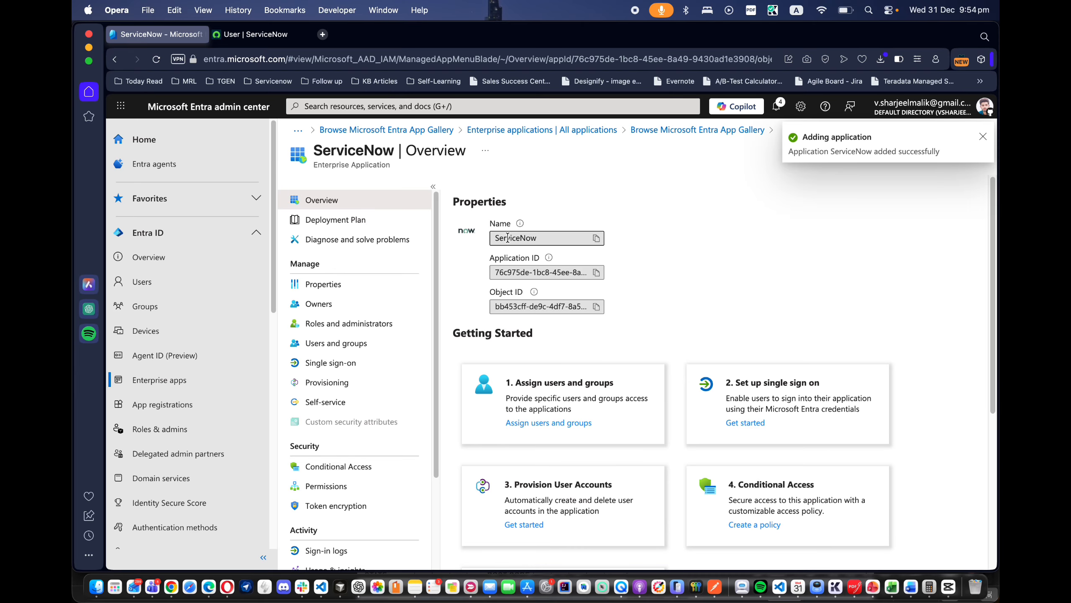
left_click_drag(506, 273, 582, 268)
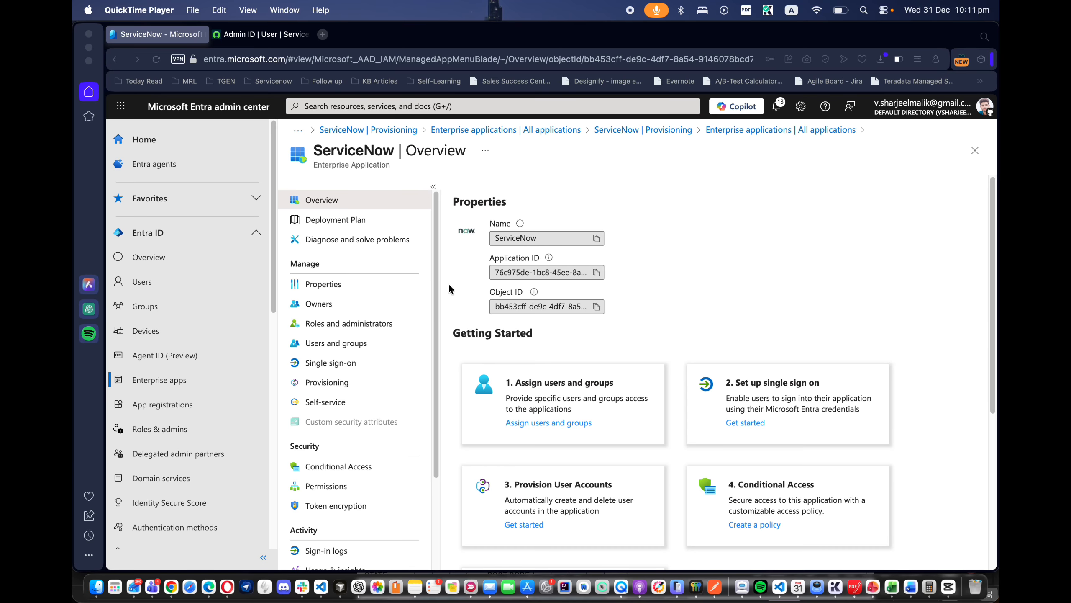
Open the ServiceNow application's provisioning settings and set the Provisioning Mode to Automatic.
left_click(323, 382)
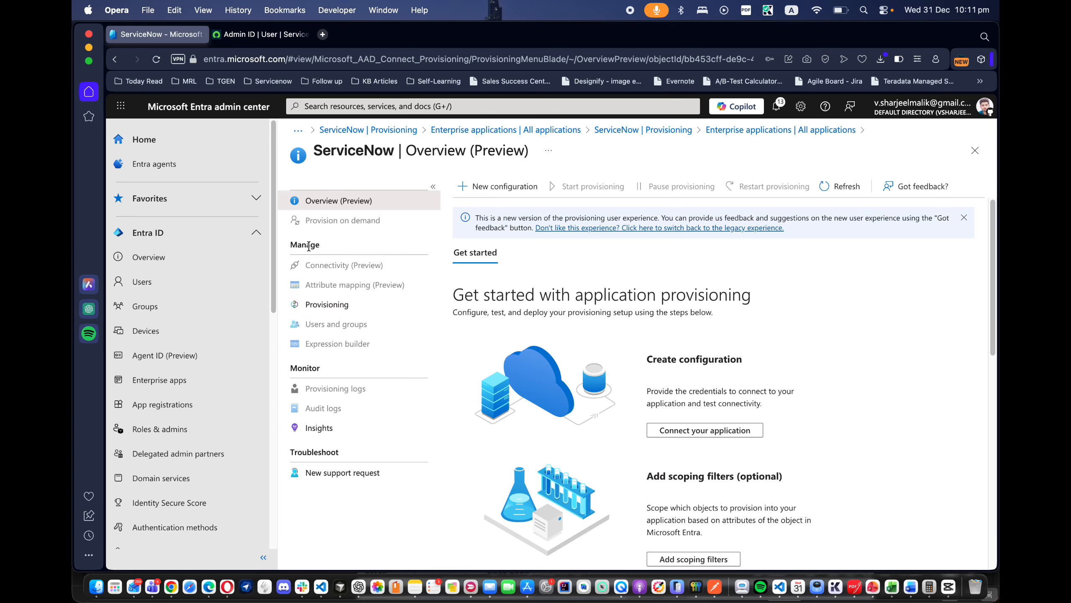
left_click(328, 305)
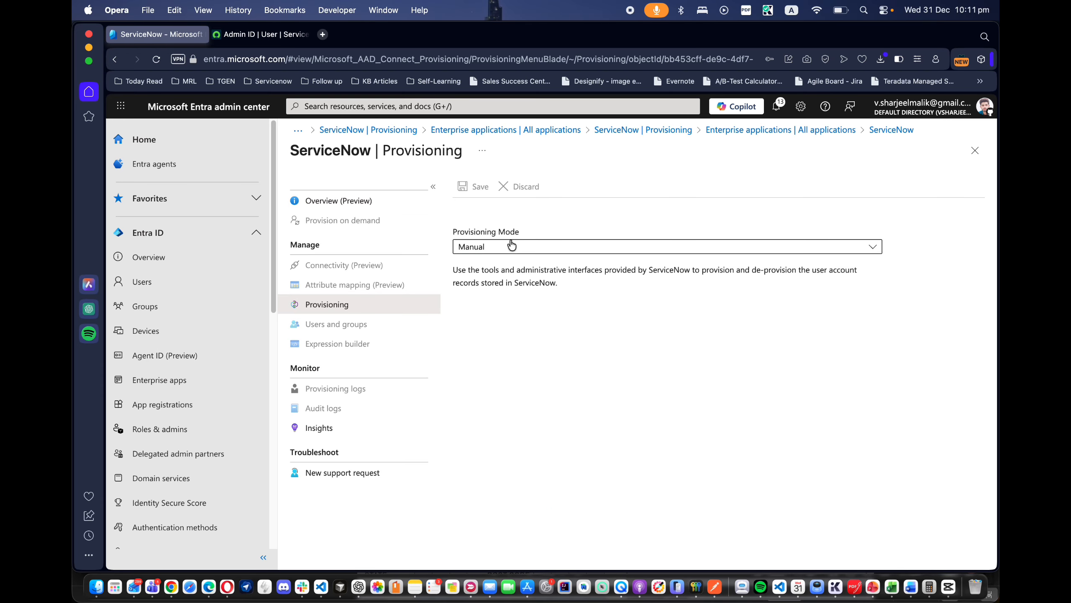
left_click(489, 250)
left_click(527, 283)
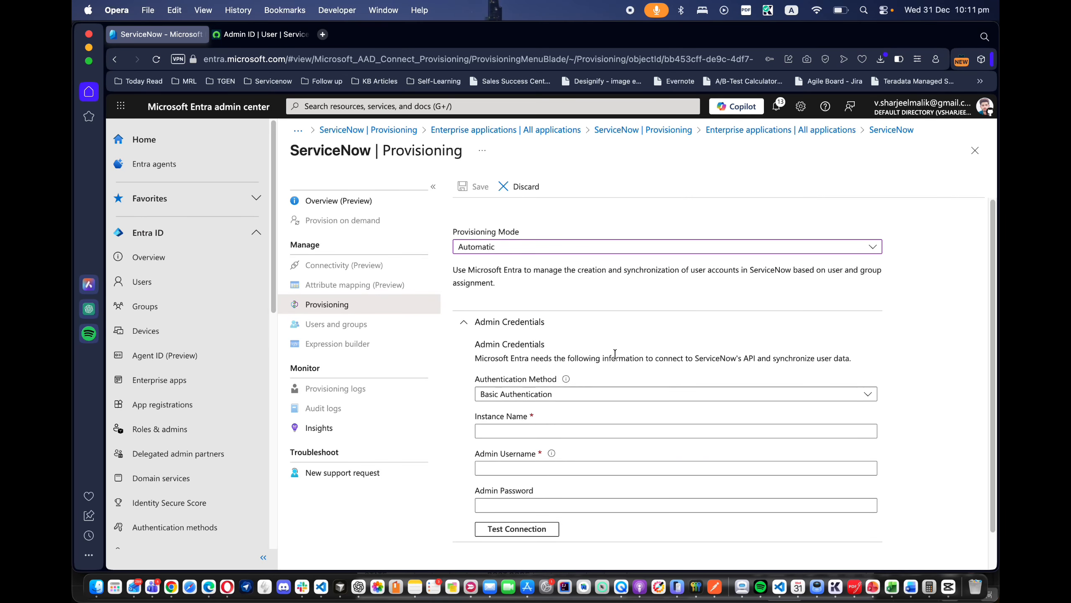
Copy the instance name dev199835 from the ServiceNow page address into Instance Name in the Admin Credentials.
scroll(615, 353, "down", 2)
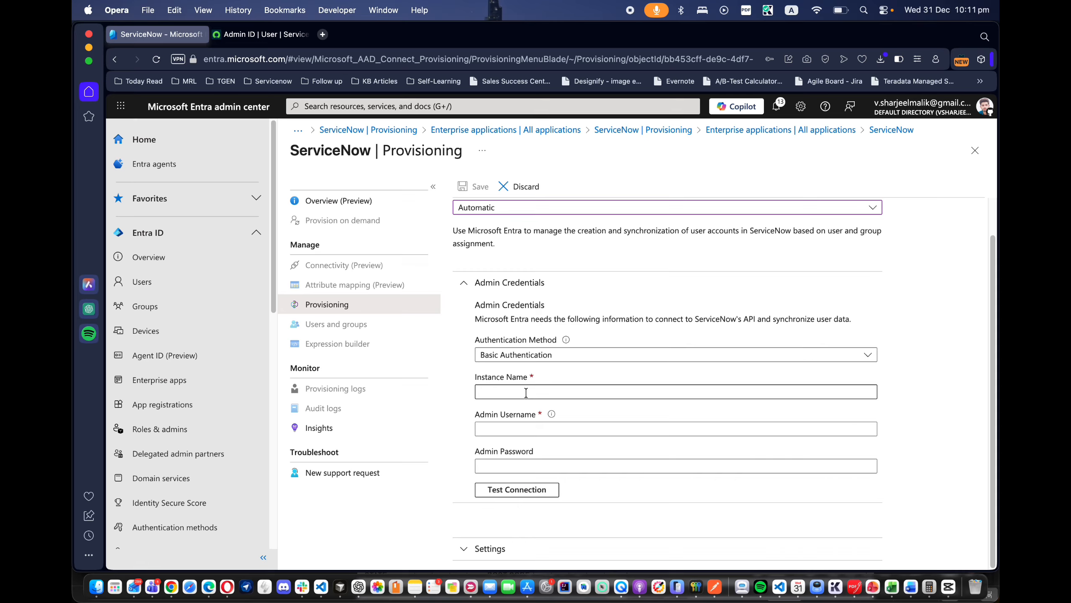
left_click(526, 392)
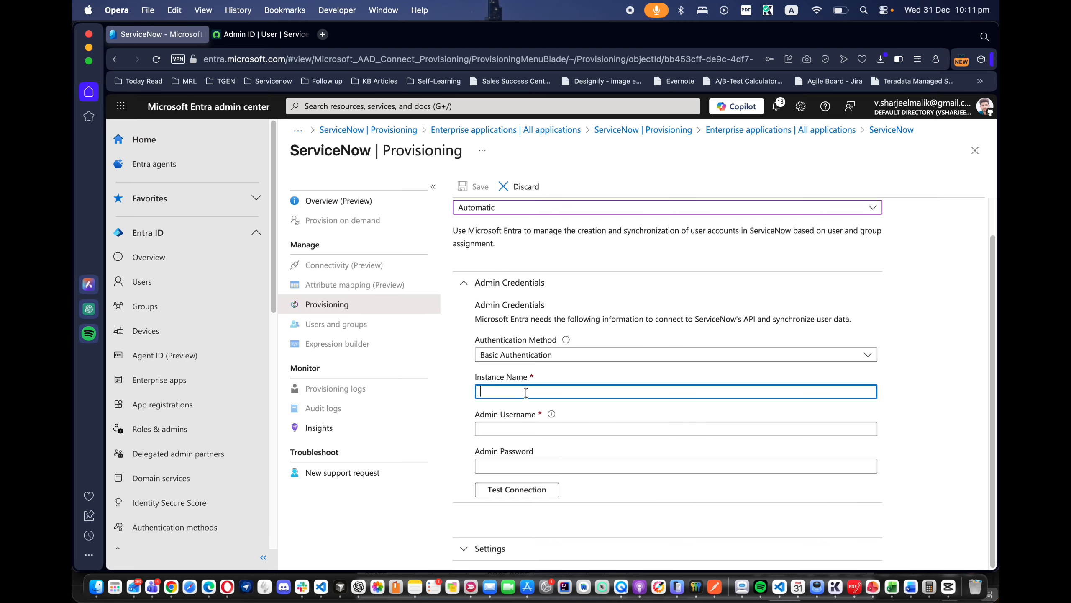
left_click(261, 35)
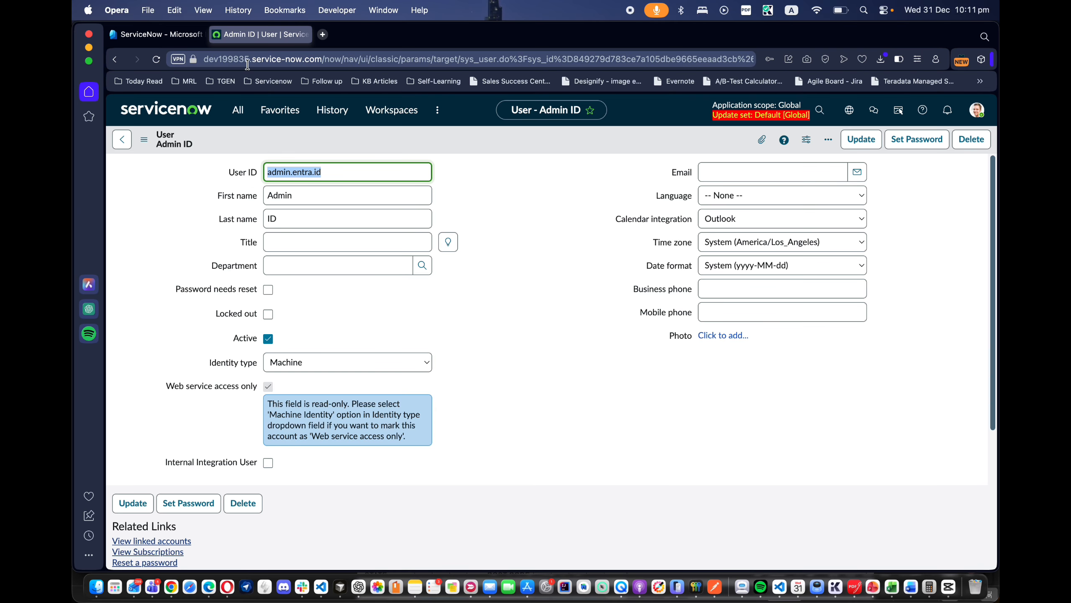
left_click_drag(249, 59, 204, 58)
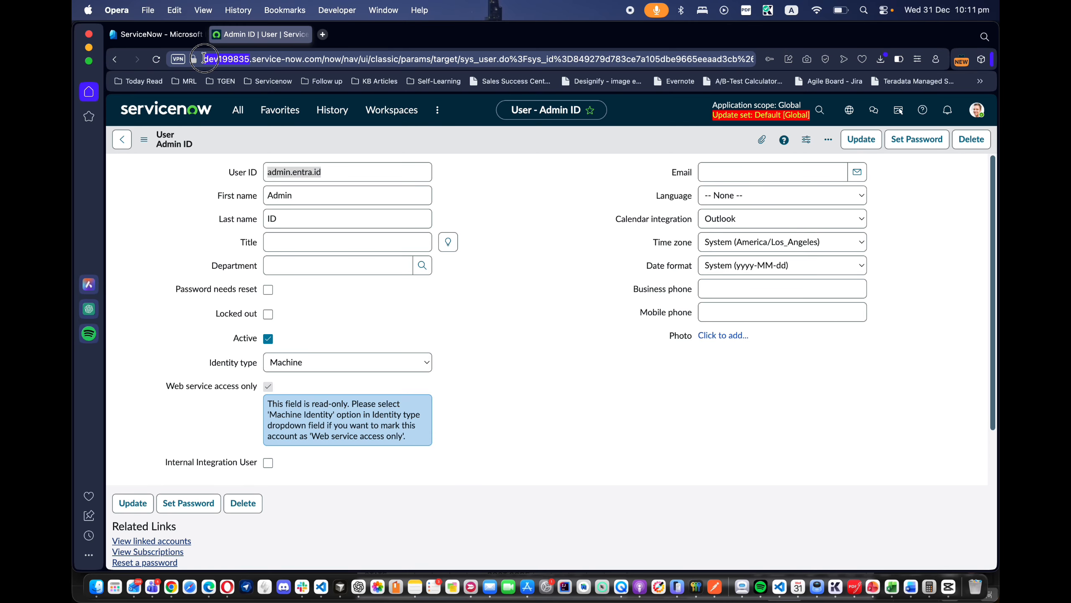
left_click(156, 34)
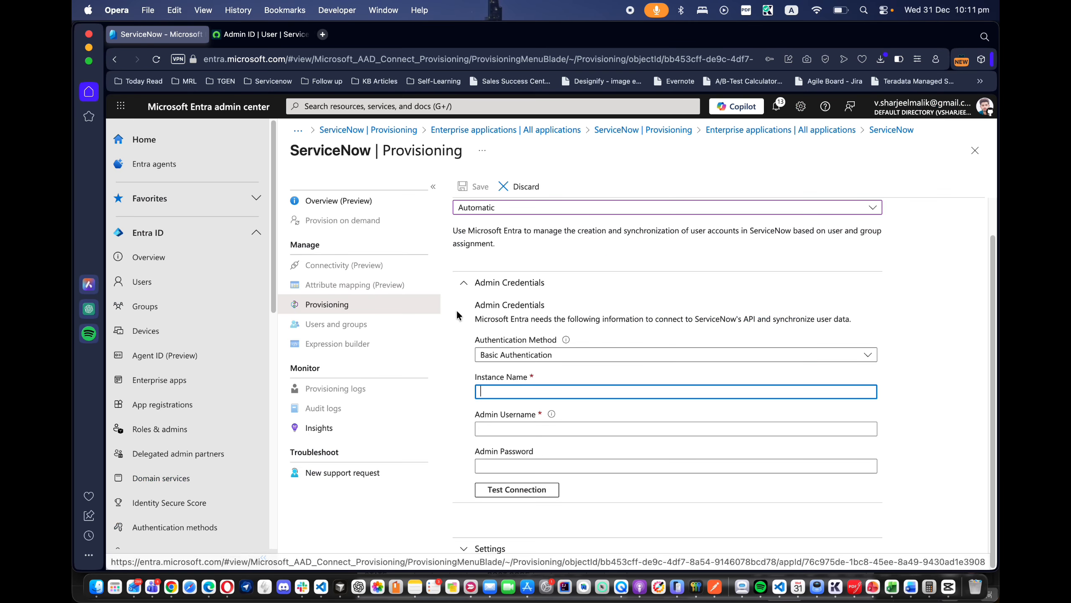
key("super+v")
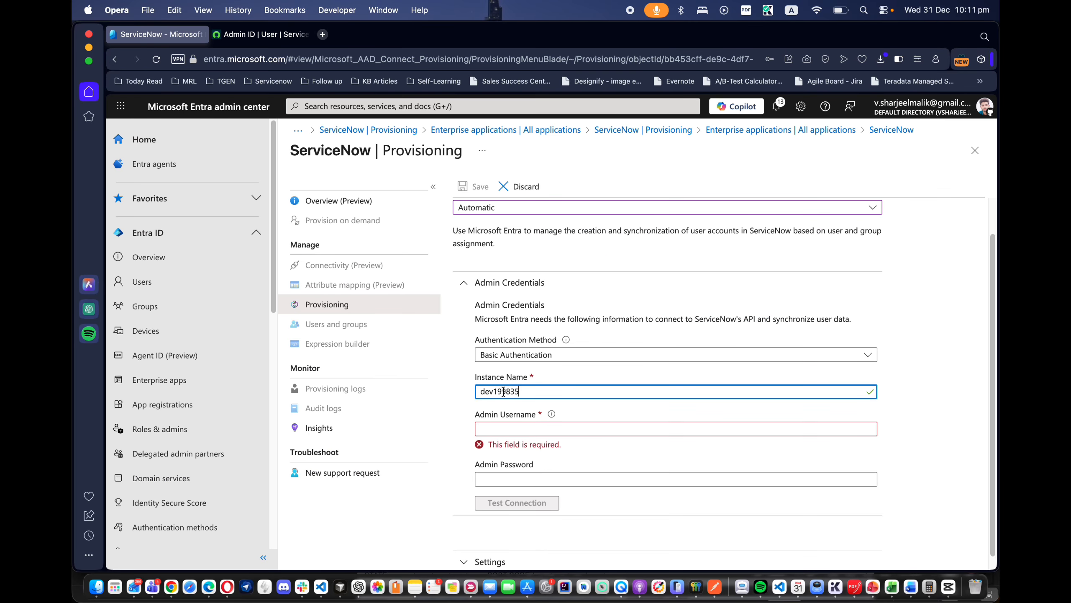
Copy the User ID admin.entra.id from the ServiceNow user record into Admin Username in the Entra provisioning credentials.
left_click(505, 429)
left_click(273, 40)
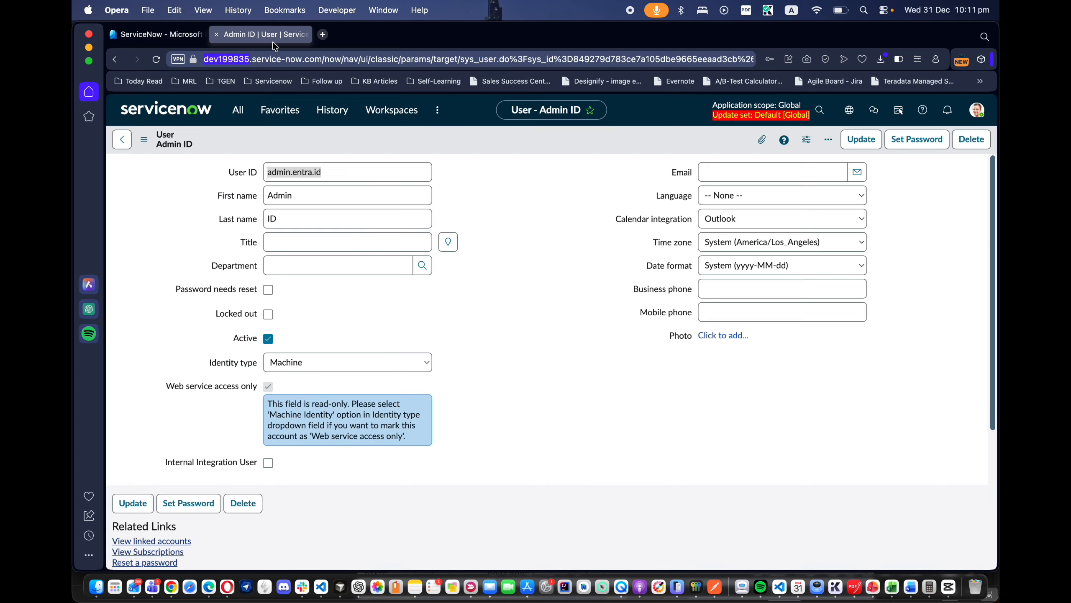
left_click(321, 170)
key("super+a")
key("super+c")
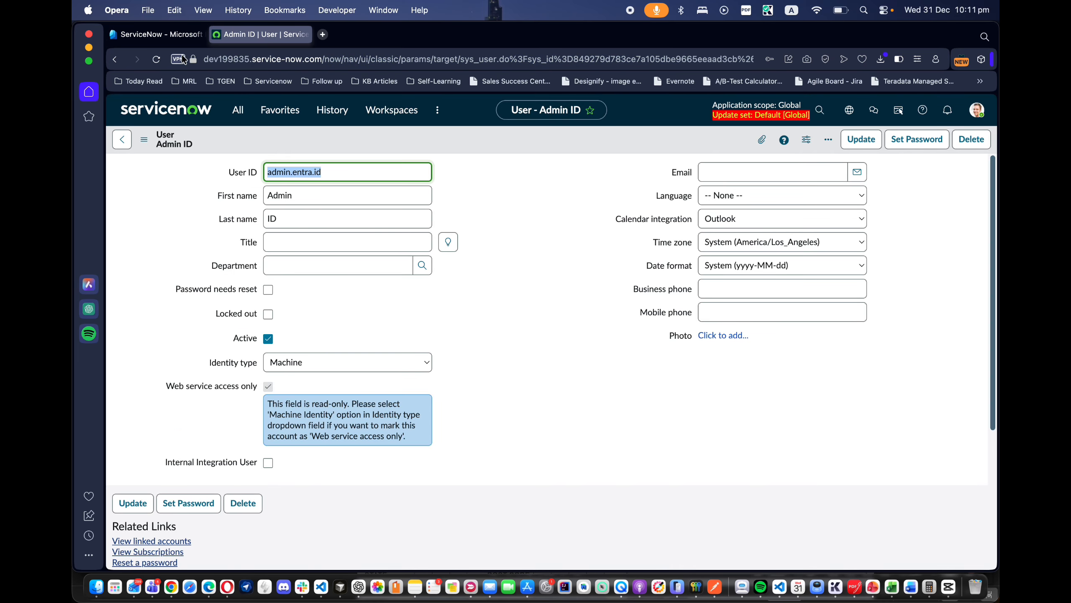
left_click(159, 34)
key("super+v")
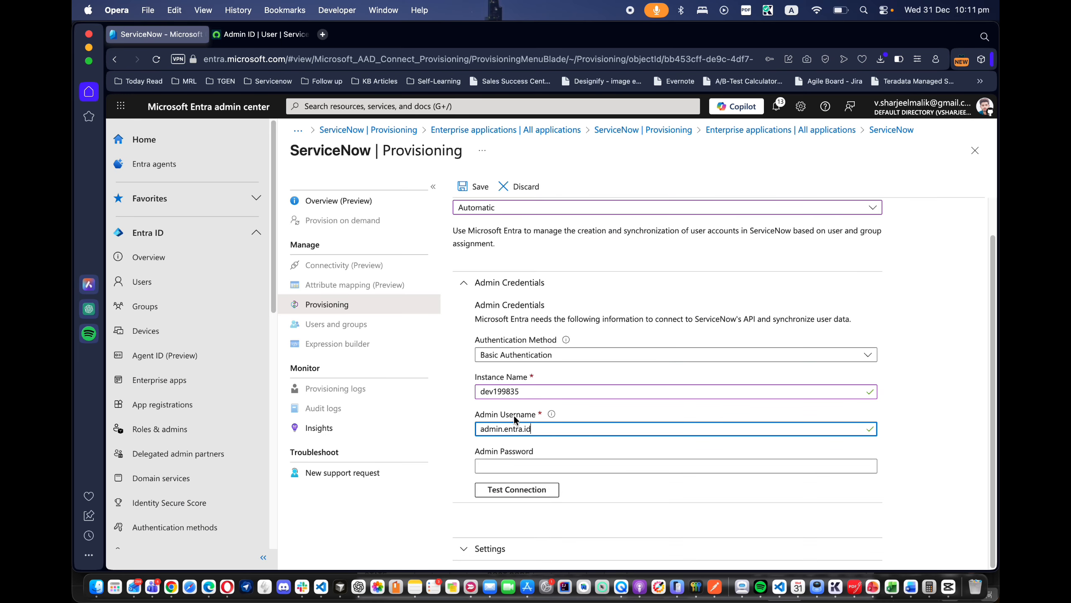
Enter the integration account's password as Admin Password in the Admin Credentials and test the connection to ServiceNow.
key("Tab")
left_click(554, 455)
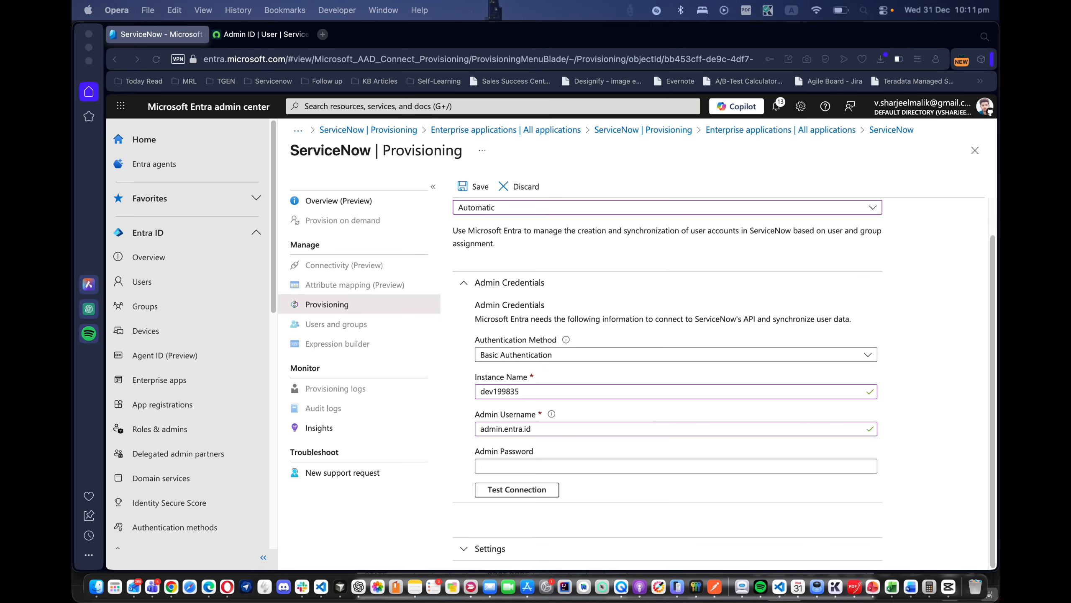
left_click(550, 462)
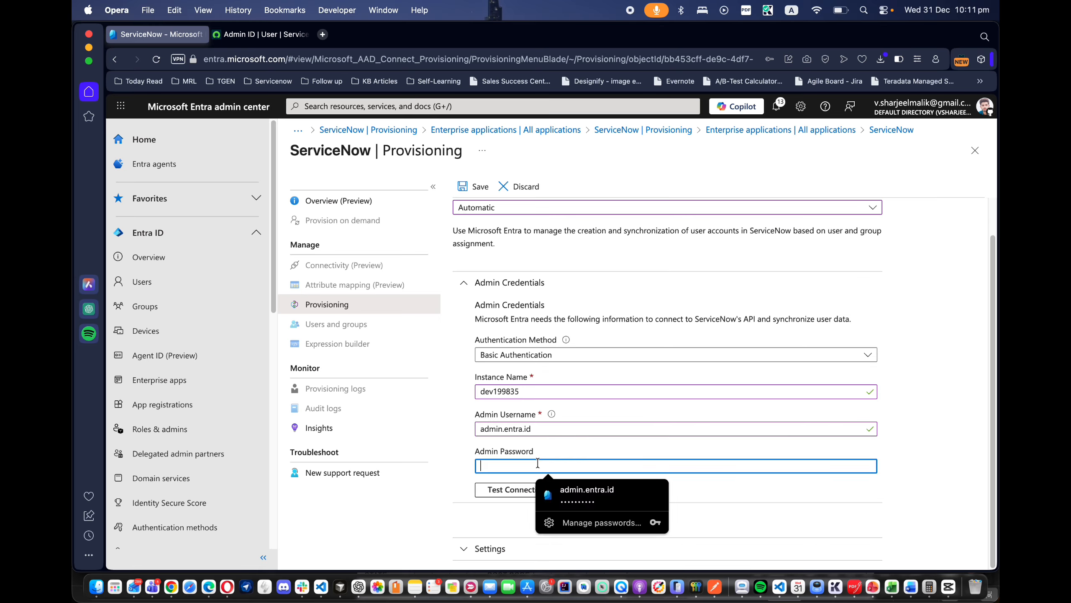
key("super+v")
left_click(685, 479)
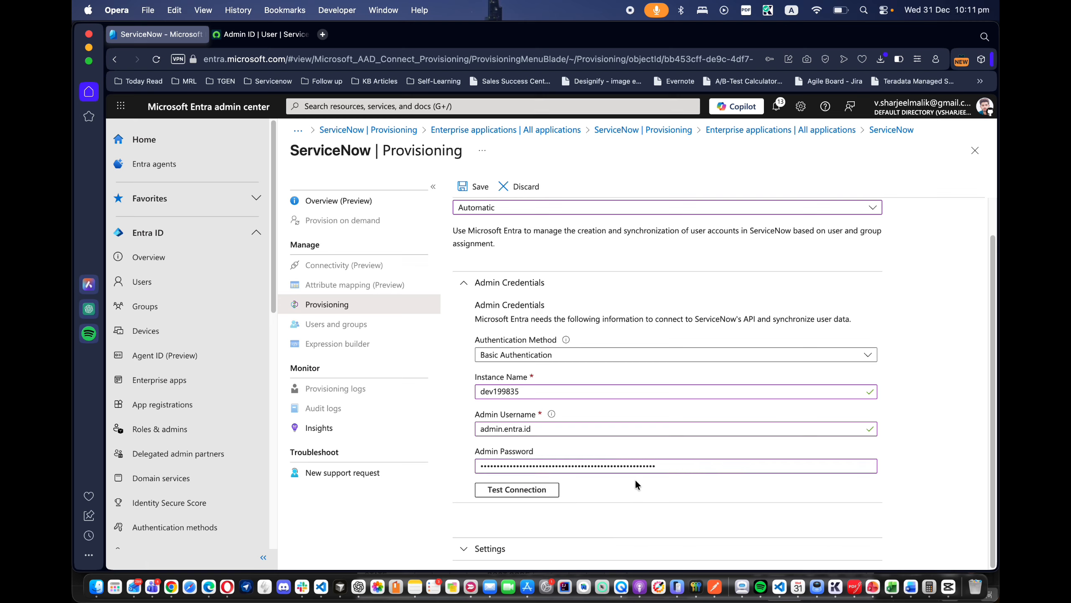
left_click(518, 491)
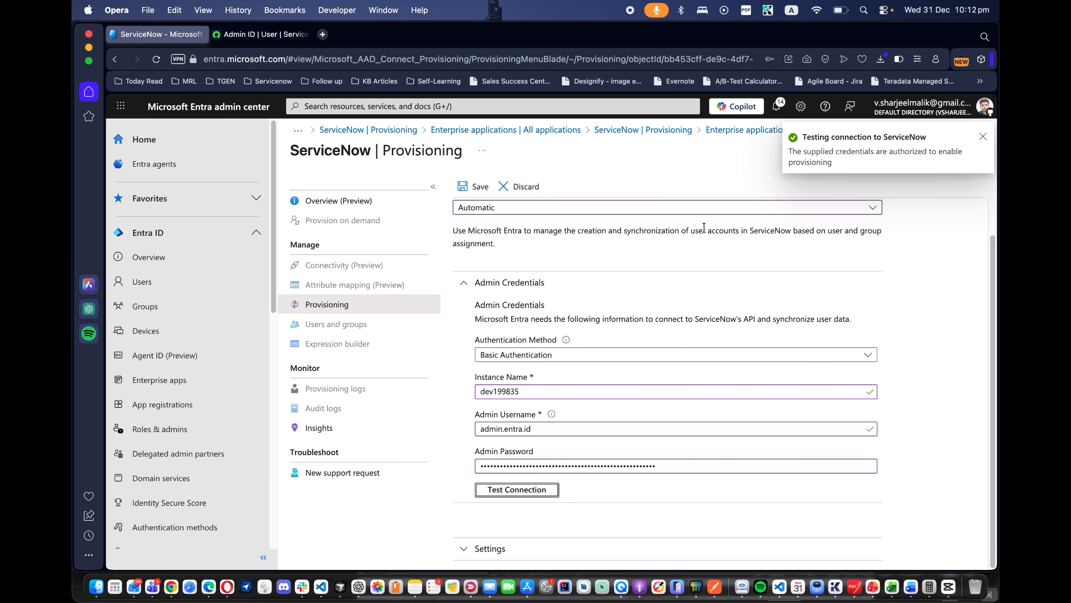
Switch to the Admin ID user record in ServiceNow, check its assigned roles, and return to the Entra provisioning page.
left_click(261, 34)
scroll(422, 272, "down", 5)
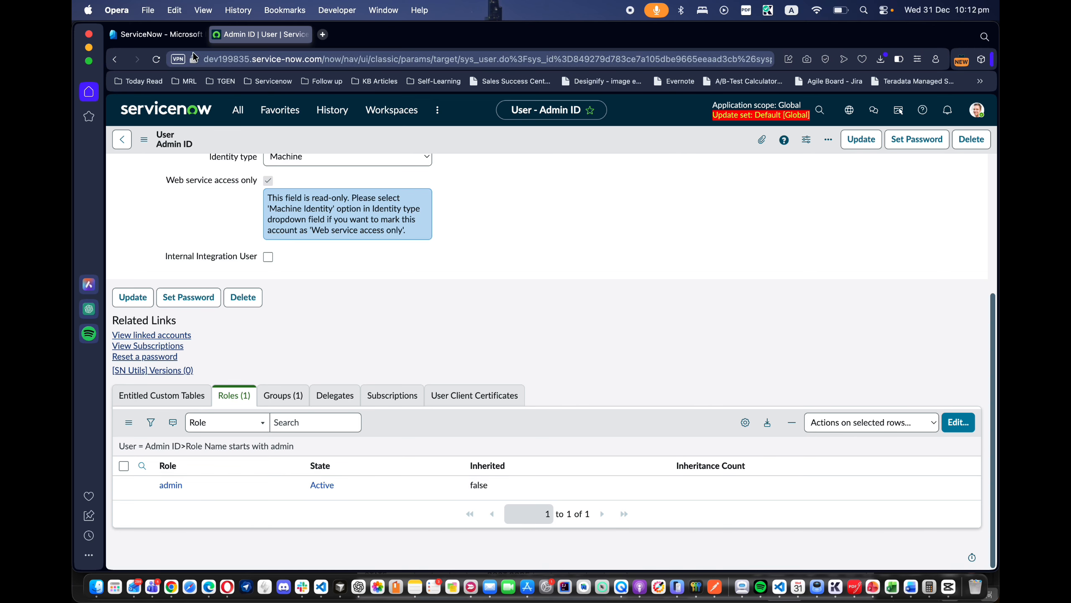
left_click(161, 36)
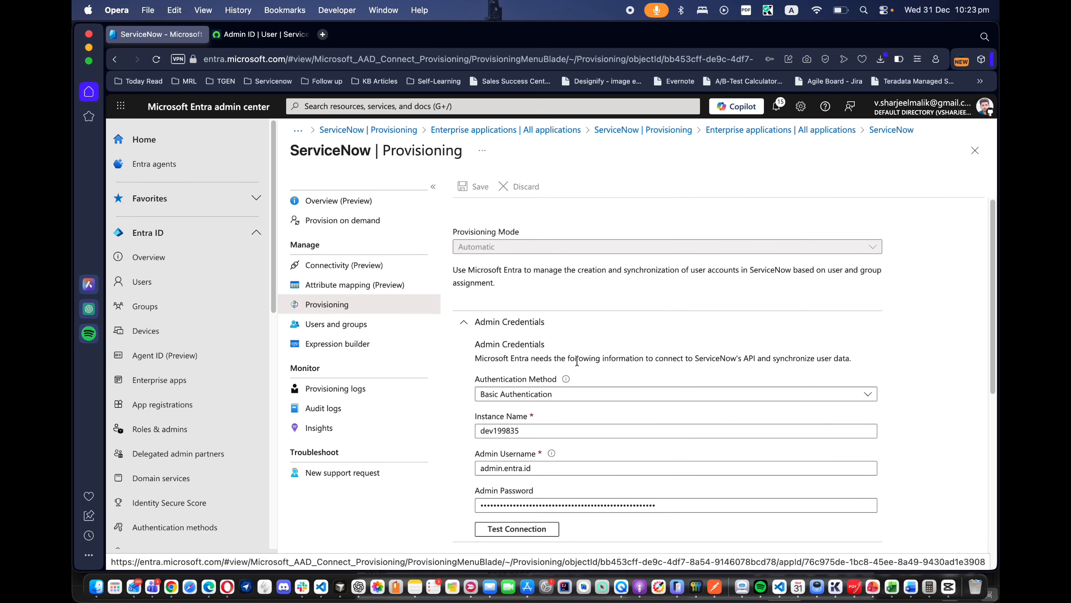
Review the Admin Credentials, Mappings and Settings sections of the ServiceNow provisioning configuration.
scroll(578, 359, "down", 3)
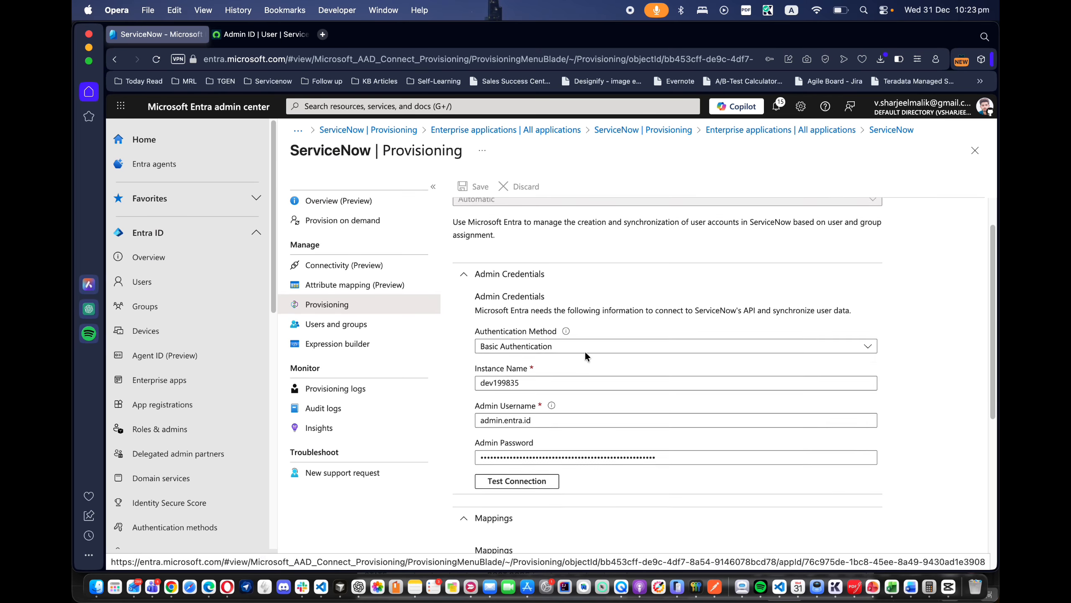
scroll(587, 357, "down", 3)
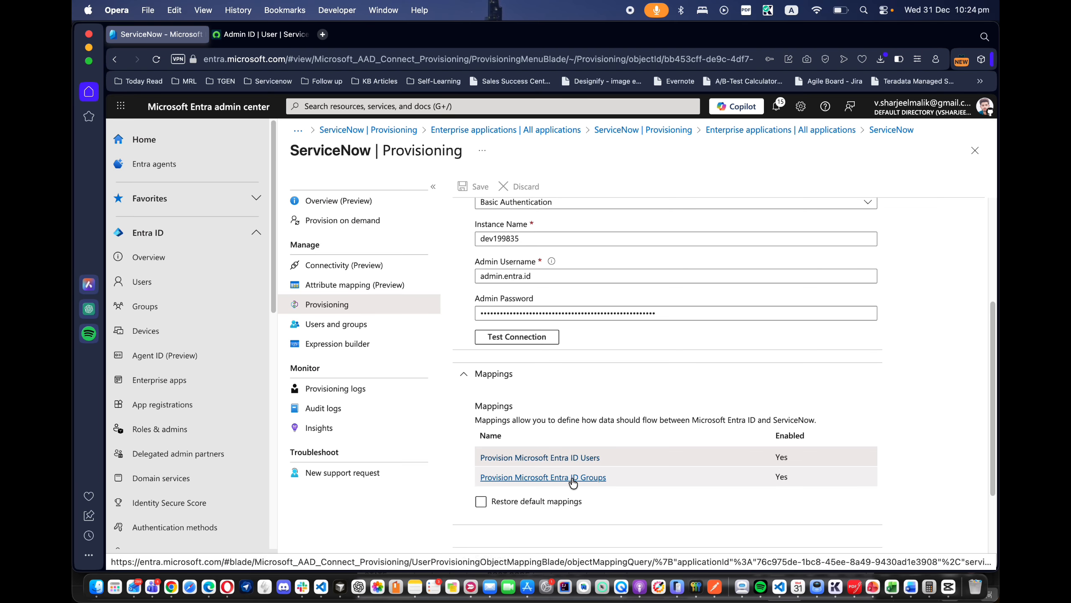
scroll(573, 479, "down", 1)
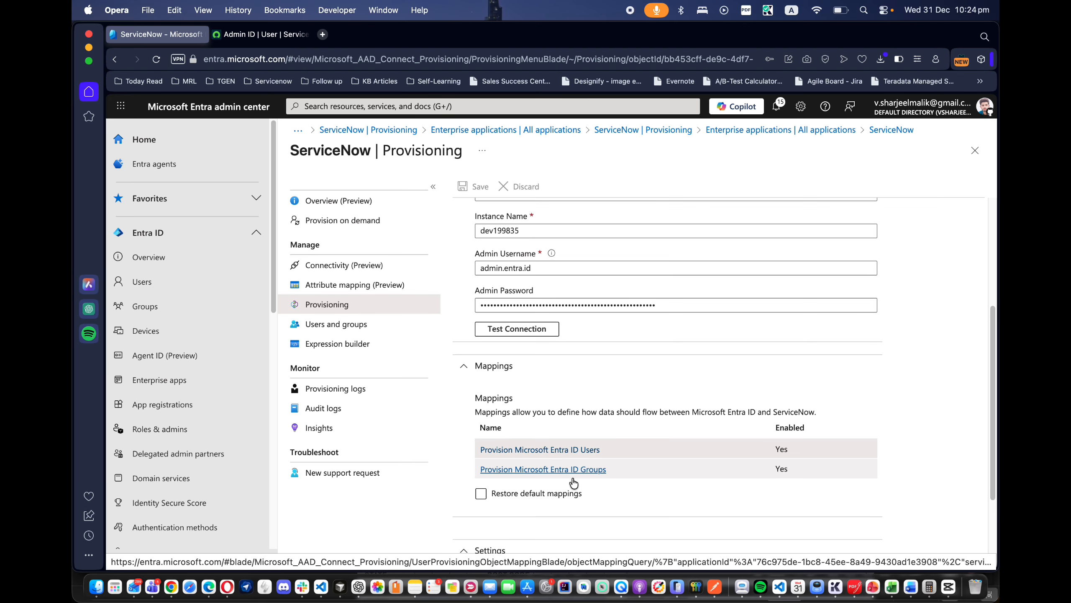
scroll(609, 473, "down", 5)
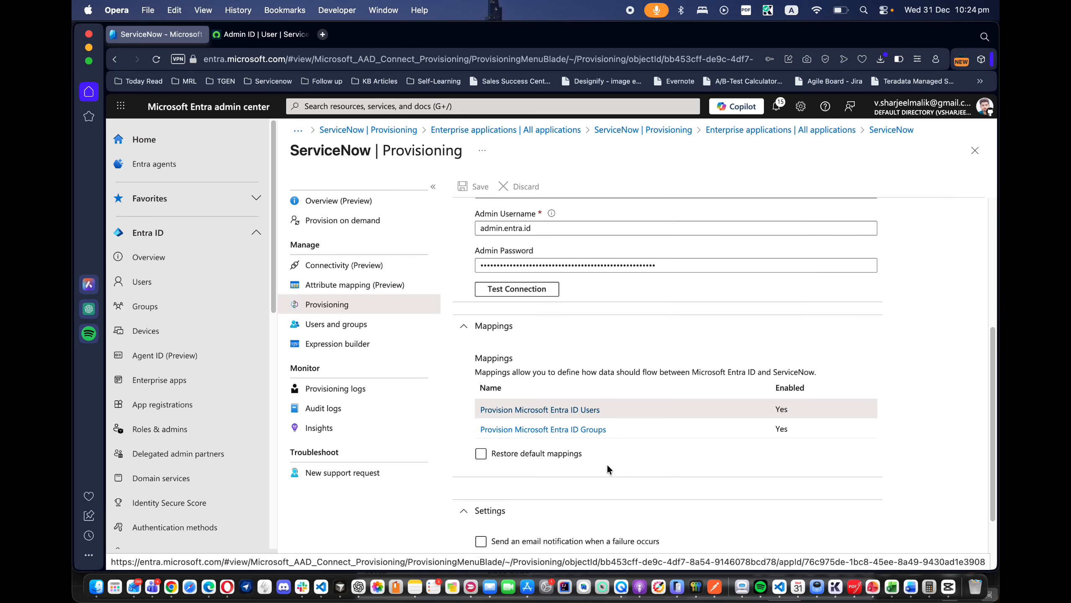
scroll(541, 457, "down", 1)
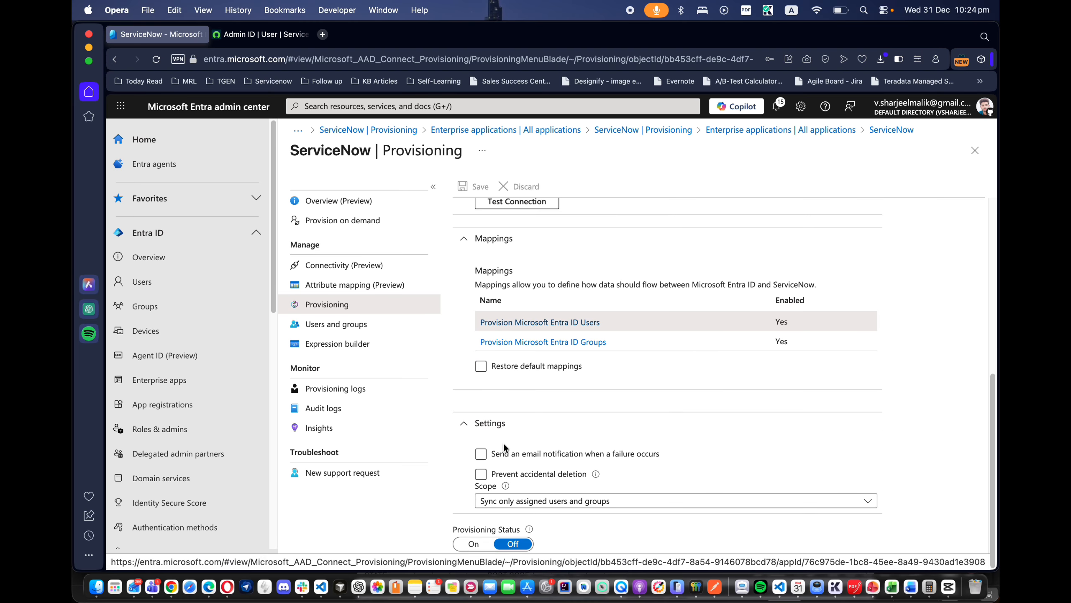
left_click(500, 454)
left_click(482, 456)
left_click(532, 480)
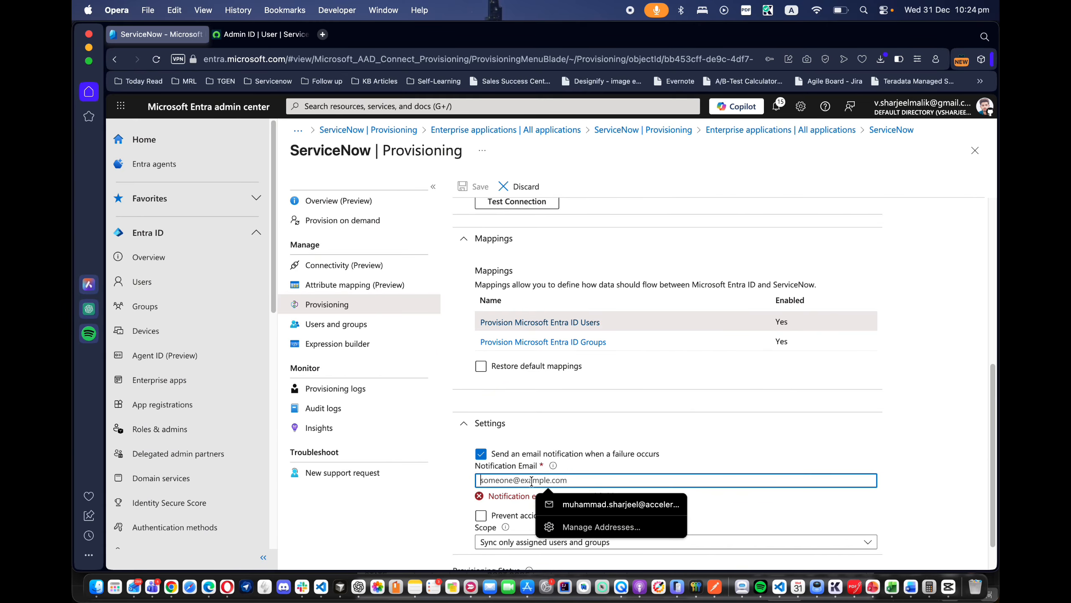
left_click(585, 462)
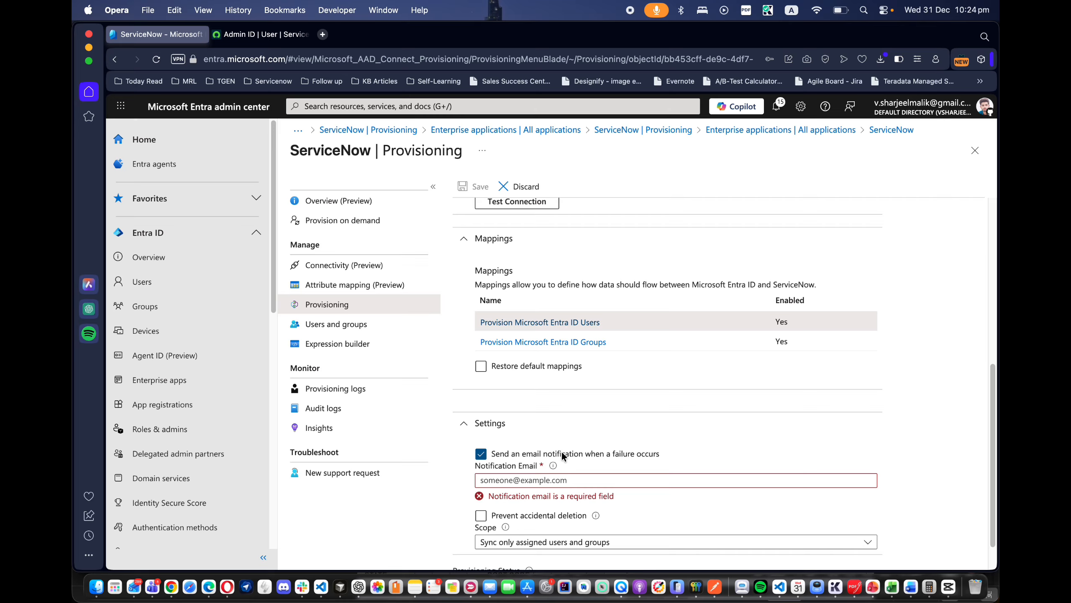
left_click(481, 454)
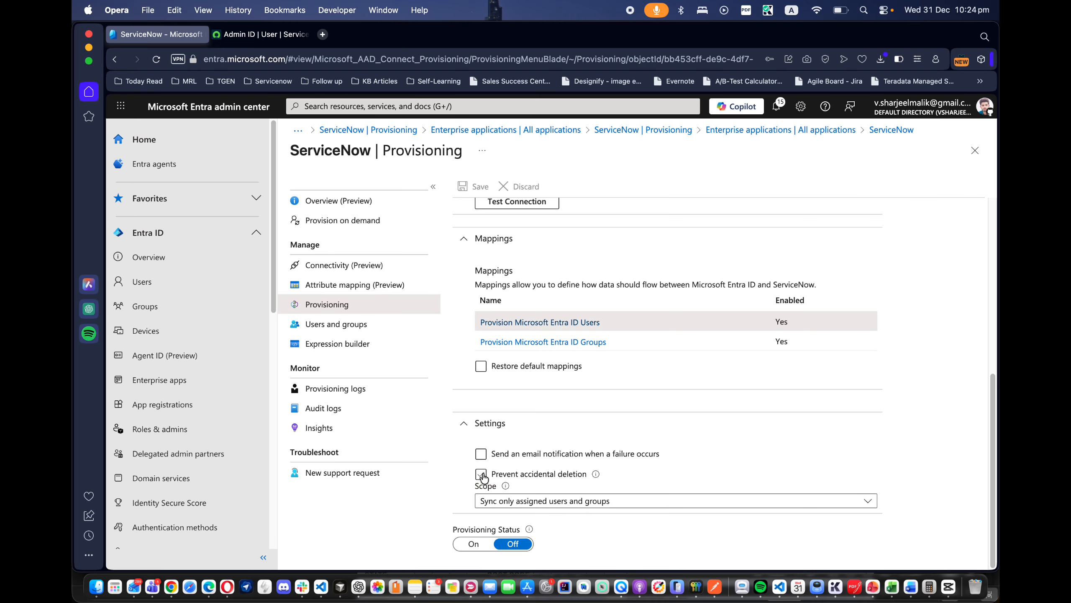
left_click(481, 474)
Set the Provisioning Status to On and save the provisioning configuration.
left_click(474, 545)
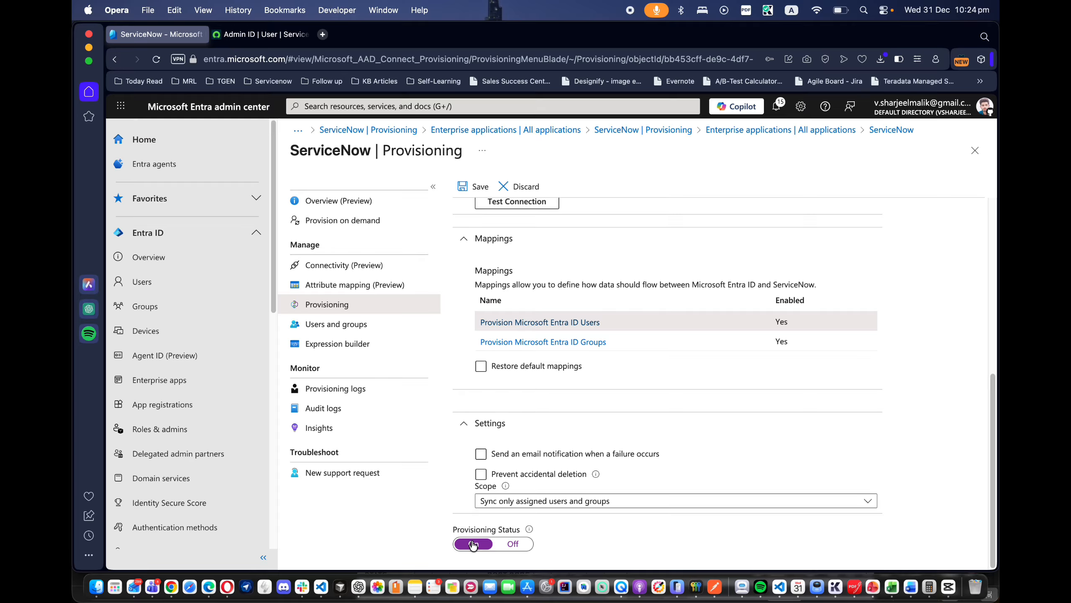
left_click(474, 186)
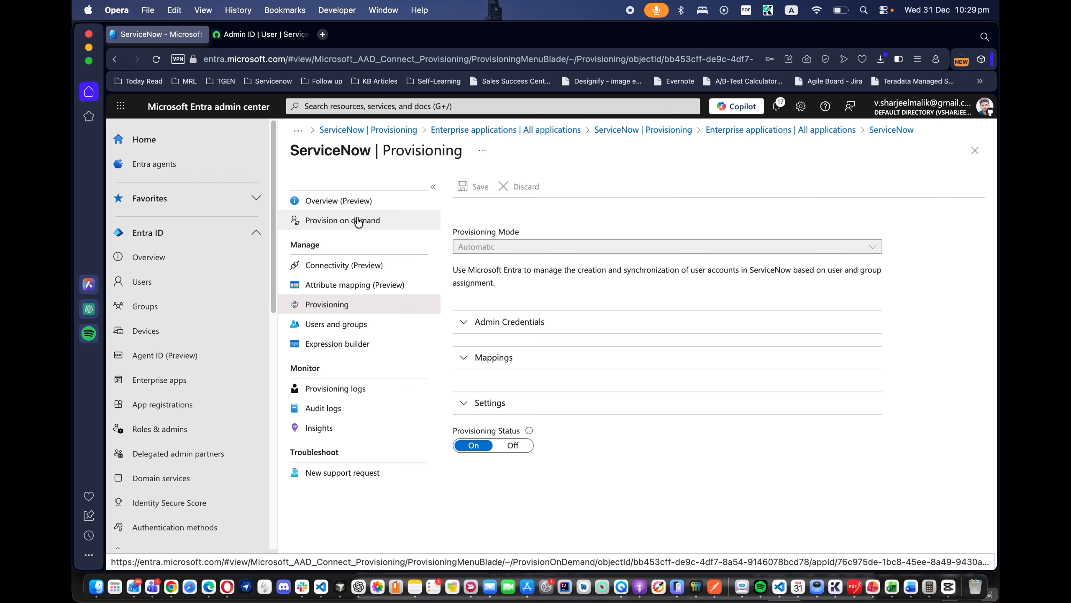
Provision the test user on demand, searching by first name, and examine the modified attributes of the performed action.
left_click(324, 225)
left_click(615, 273)
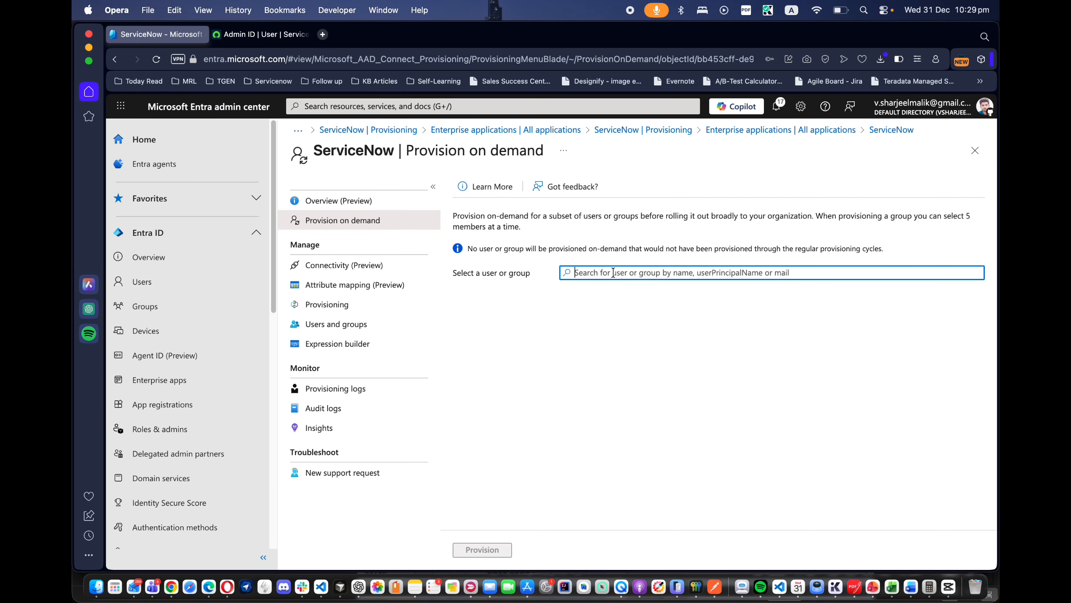
type("Muhammad")
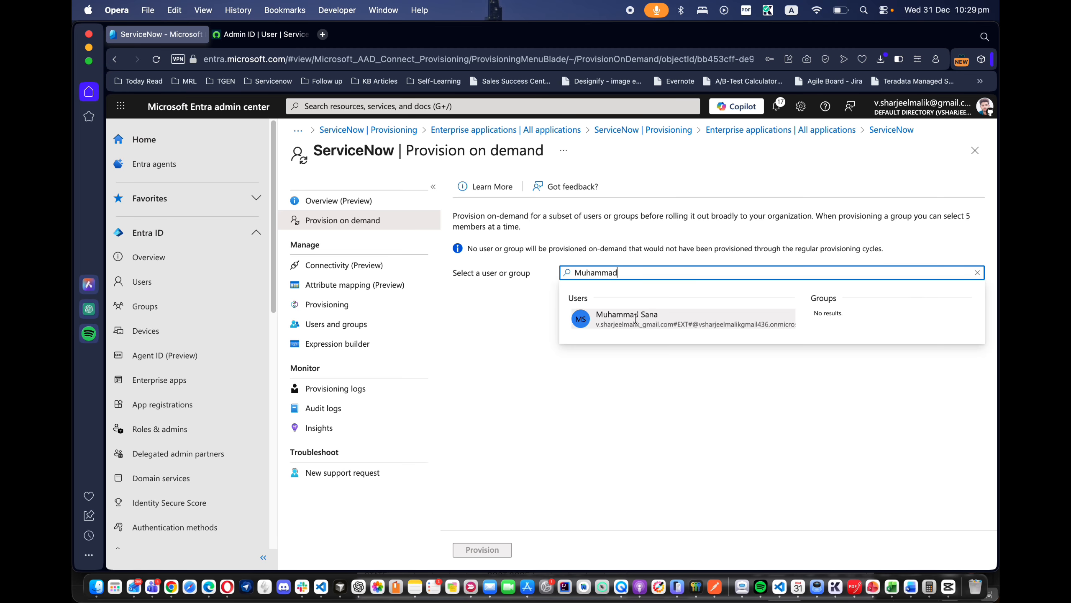
left_click(635, 318)
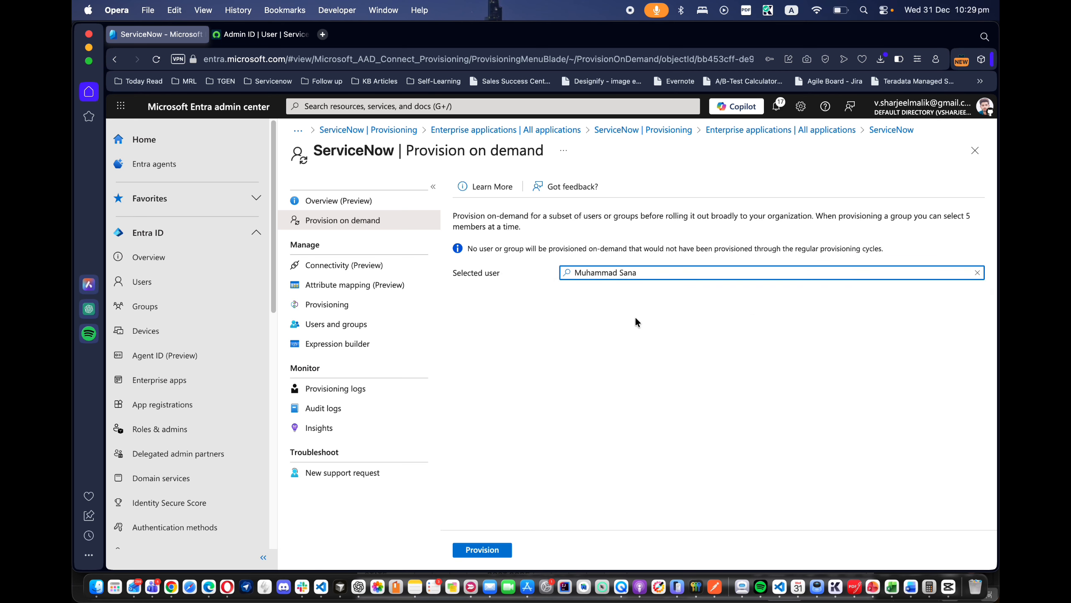
left_click(475, 552)
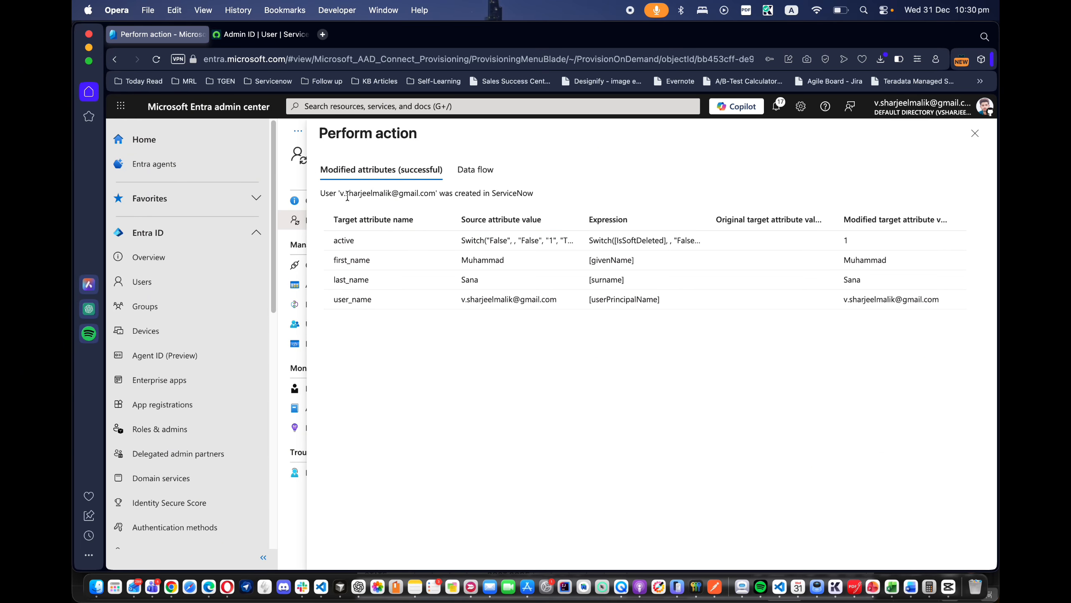
left_click_drag(349, 195, 407, 193)
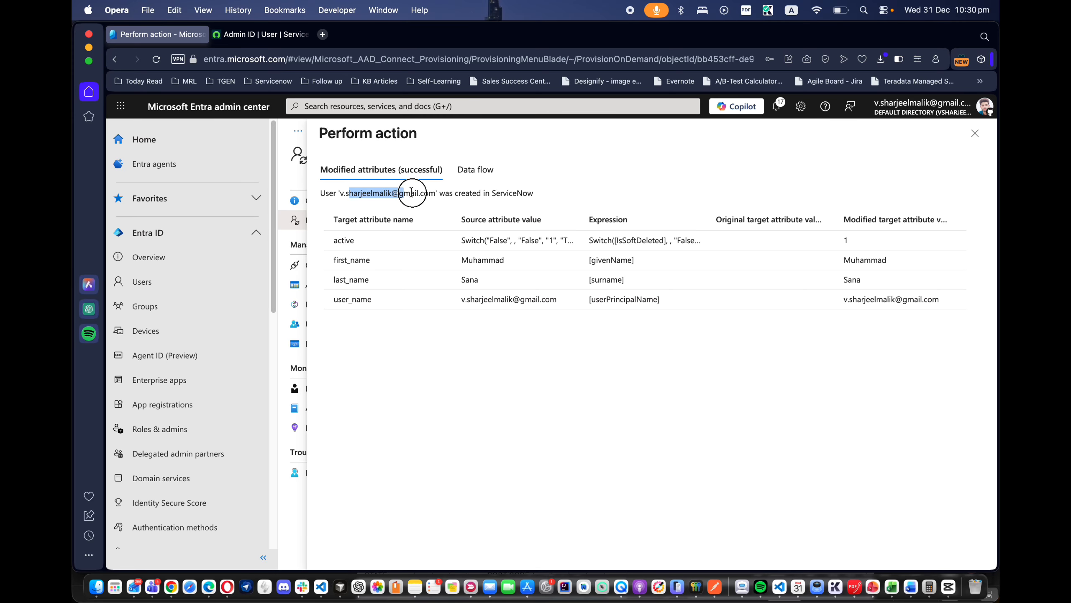
left_click(544, 190)
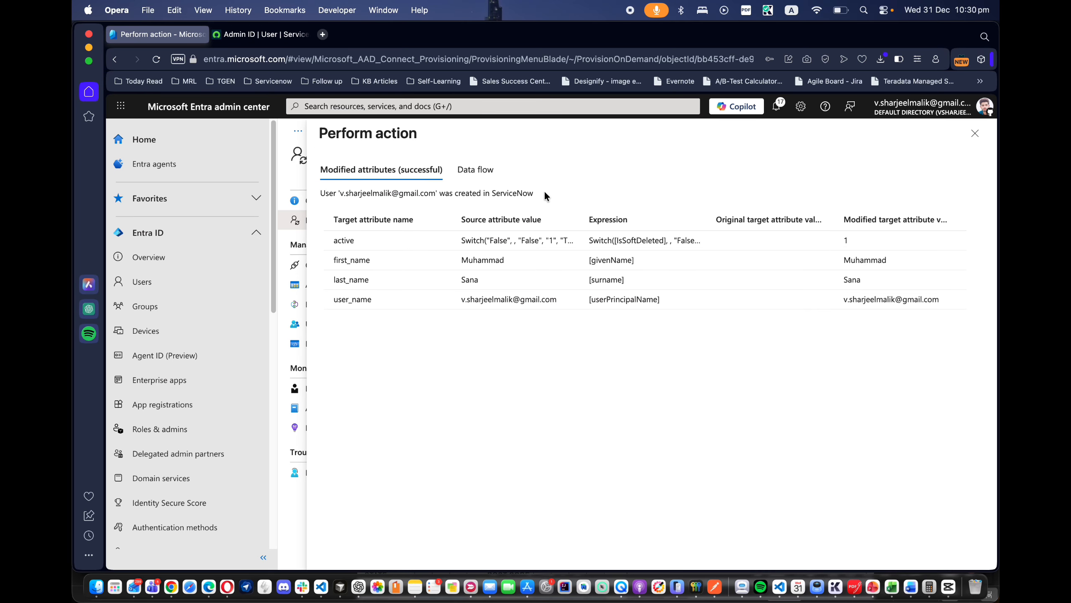
Switch to ServiceNow and open the Users list under User Administration.
left_click(274, 36)
left_click(238, 110)
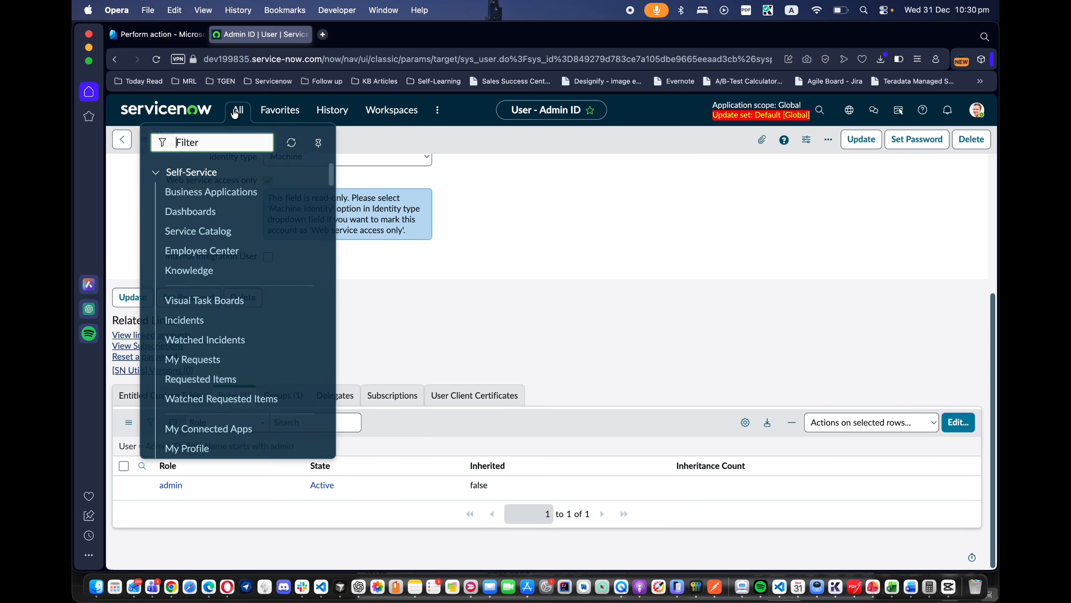
type("user adi")
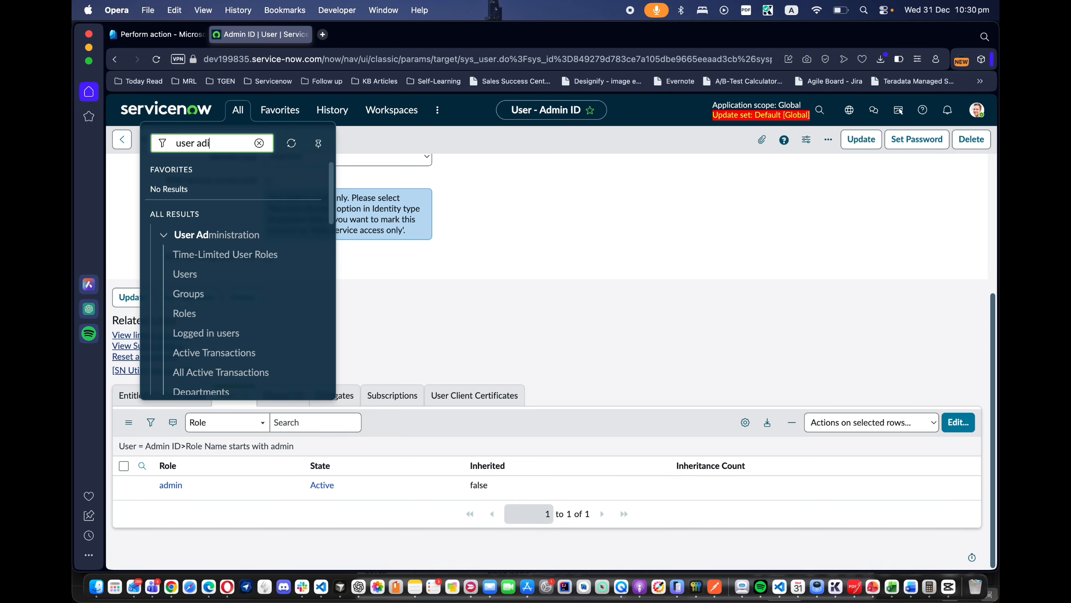
key("BackSpace")
type("min")
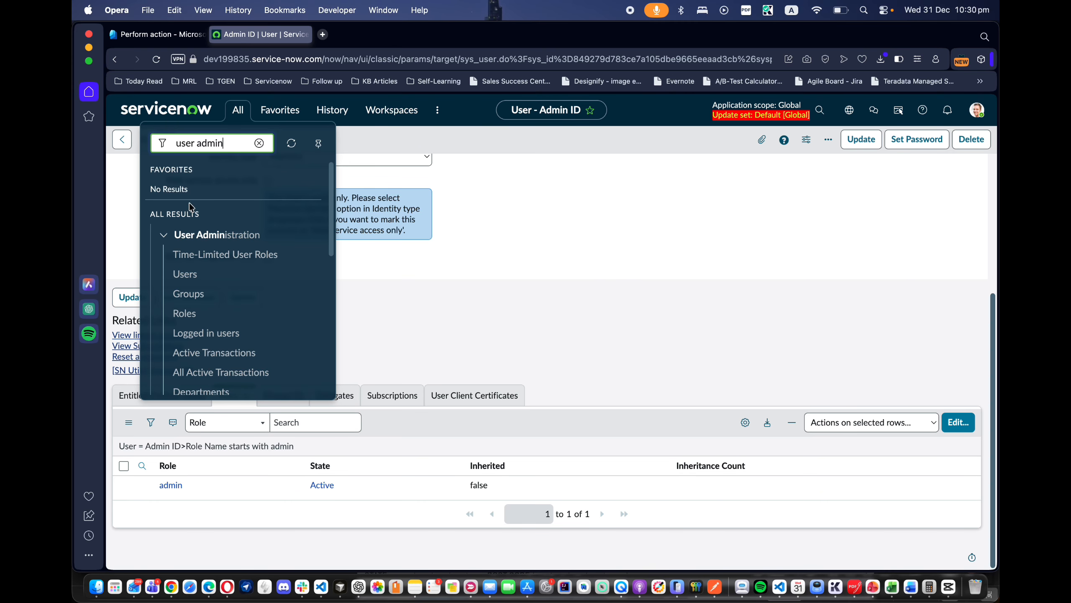
left_click(185, 273)
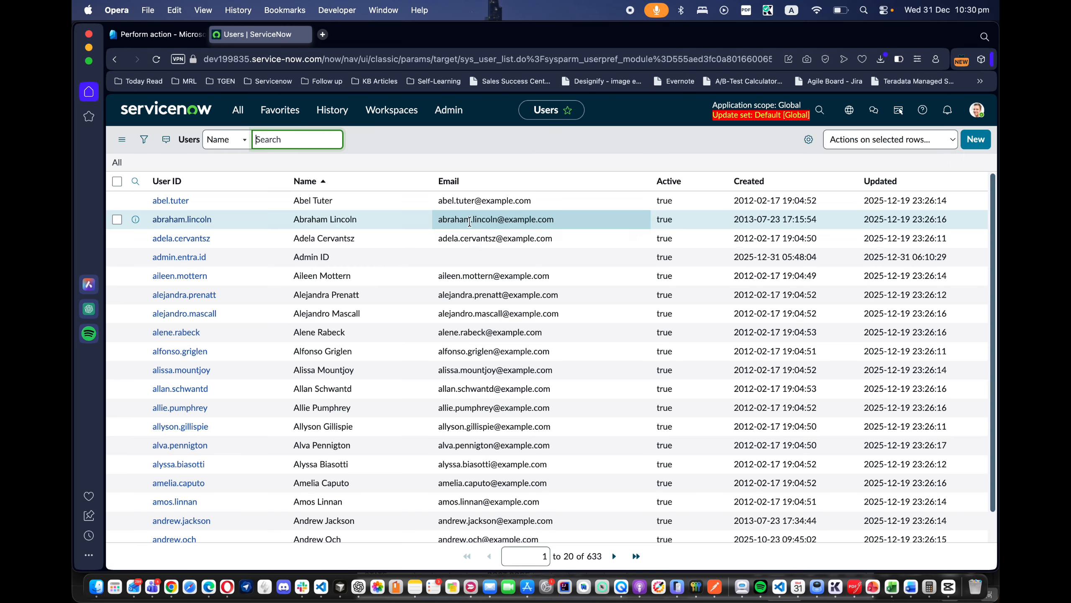
Filter the Users list by the provisioned user's first name and check the matching record's User ID and creation date.
left_click(135, 182)
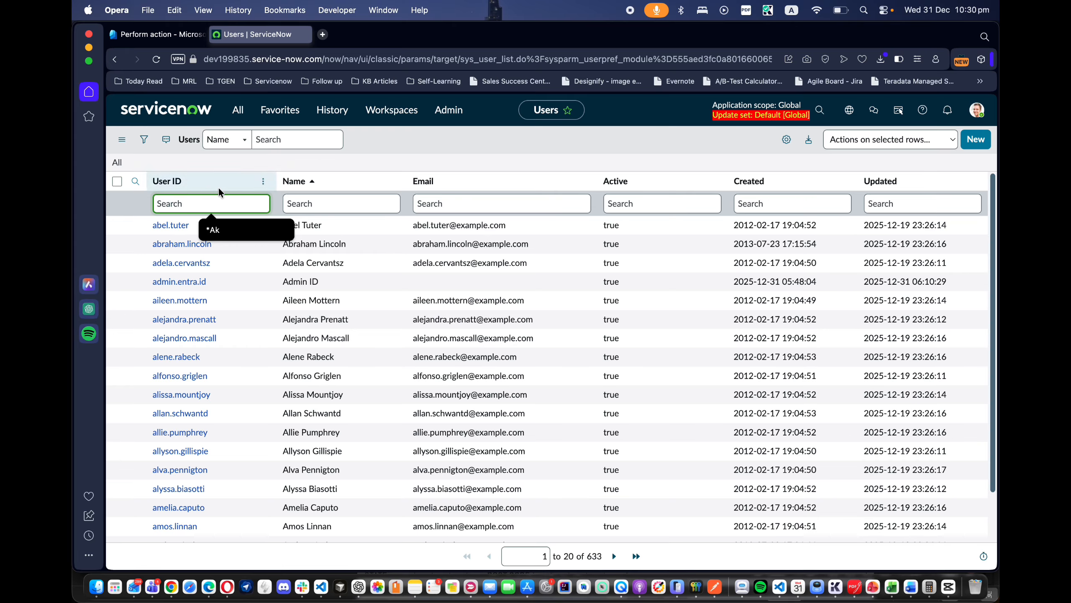
left_click(291, 203)
type("Muhammad")
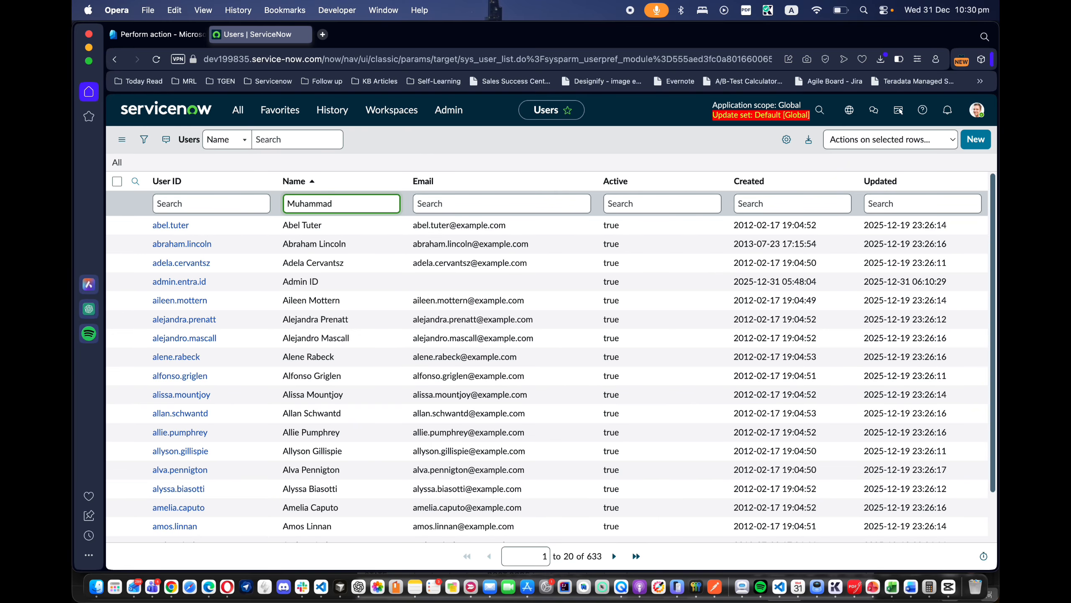
key("Return")
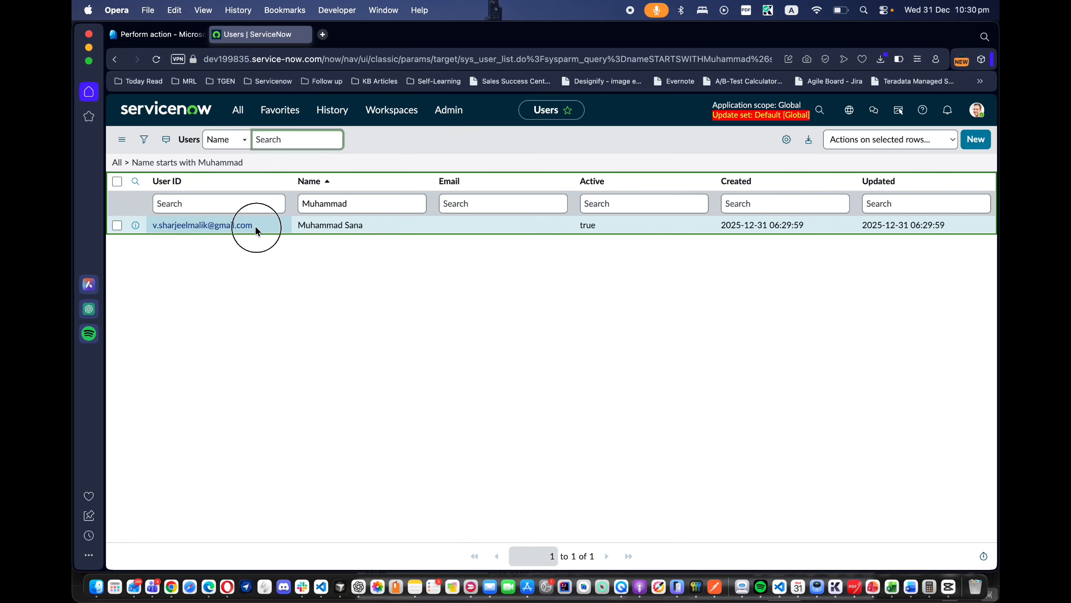
left_click_drag(255, 227, 152, 229)
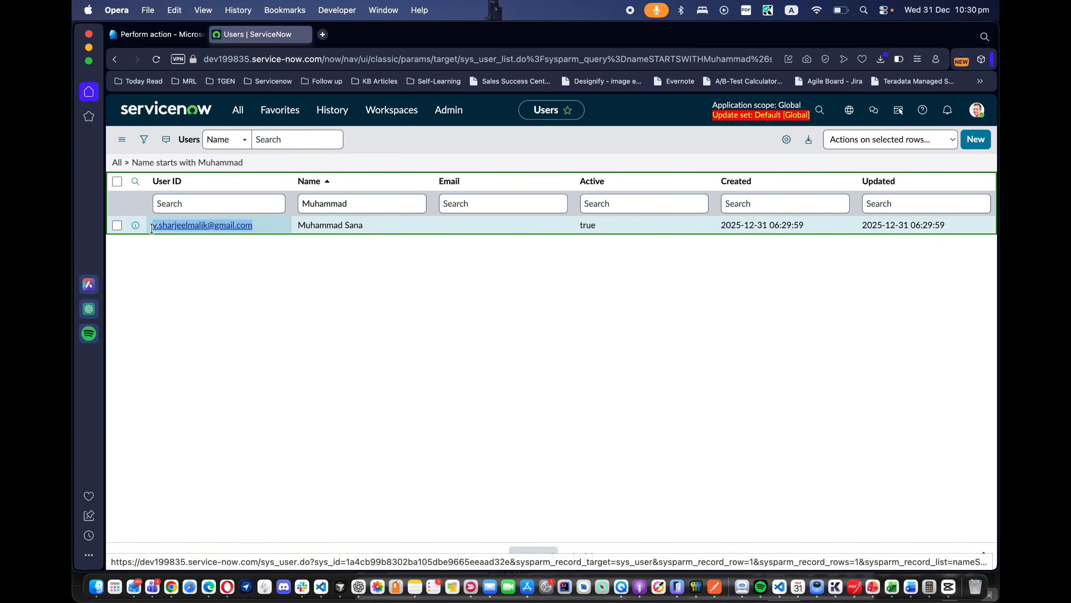
left_click(748, 226)
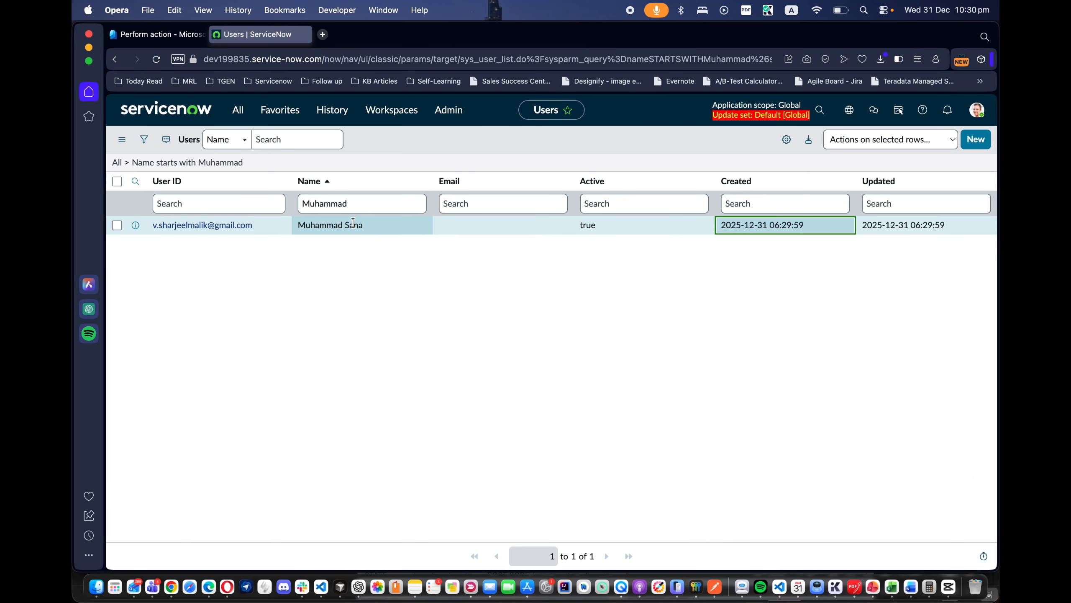
Return to the Entra admin center and close the Perform action details to show the on-demand provisioning steps.
left_click(156, 35)
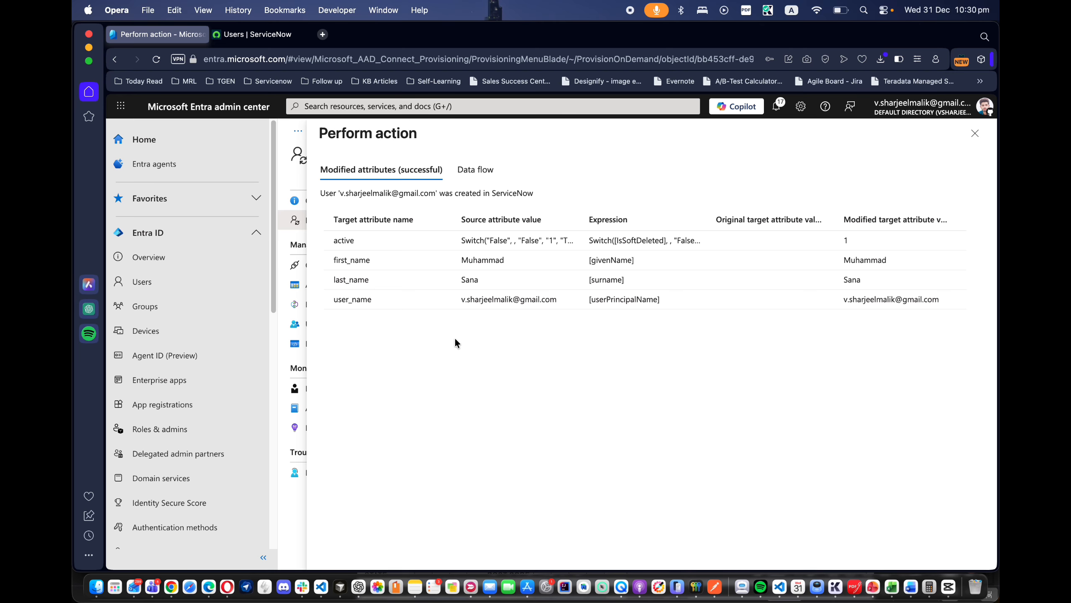
left_click(974, 134)
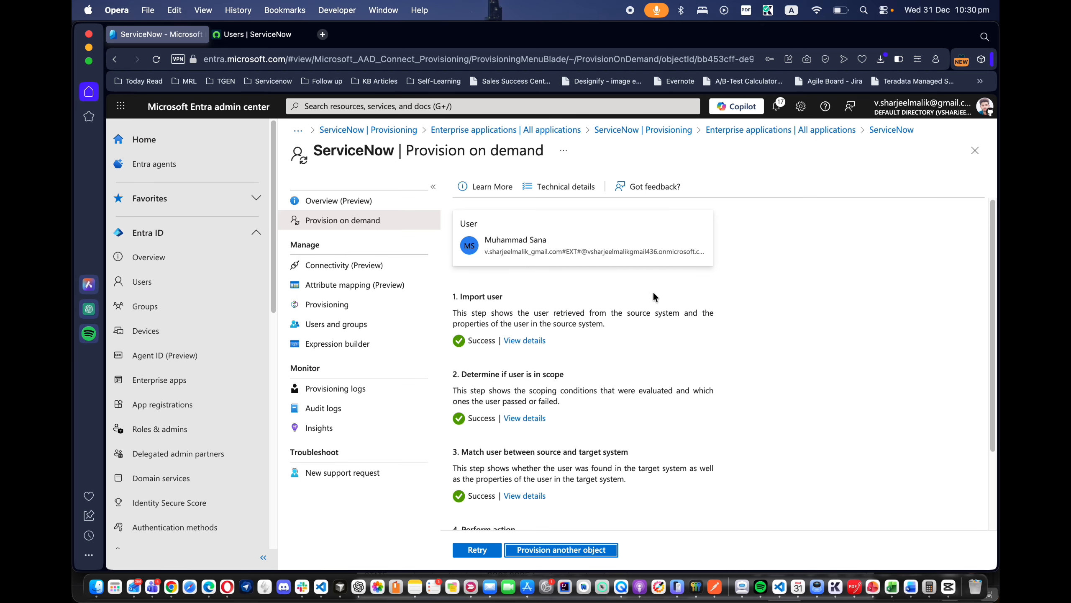